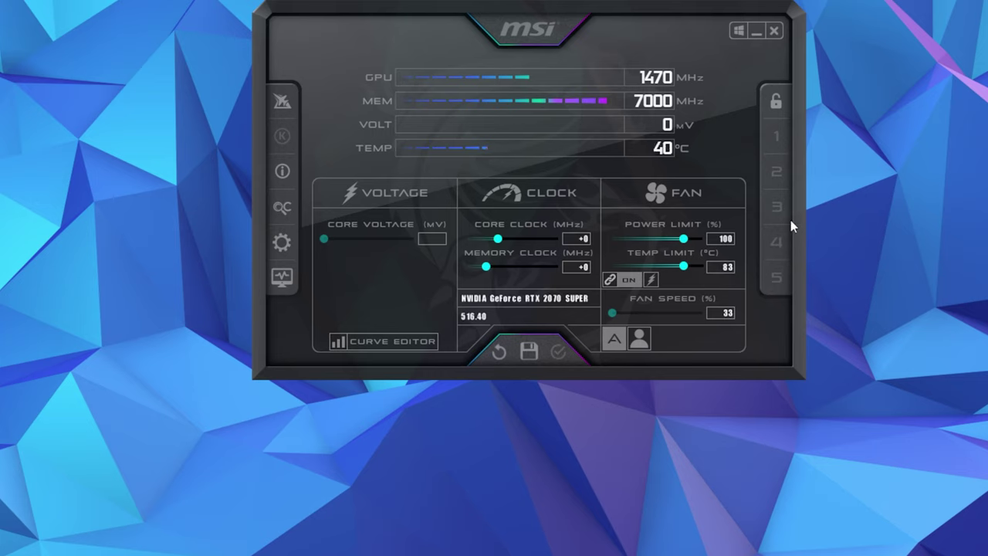
# - Open the MSI Afterburner properties window, which starts on its General tab
pyautogui.click(294, 240)
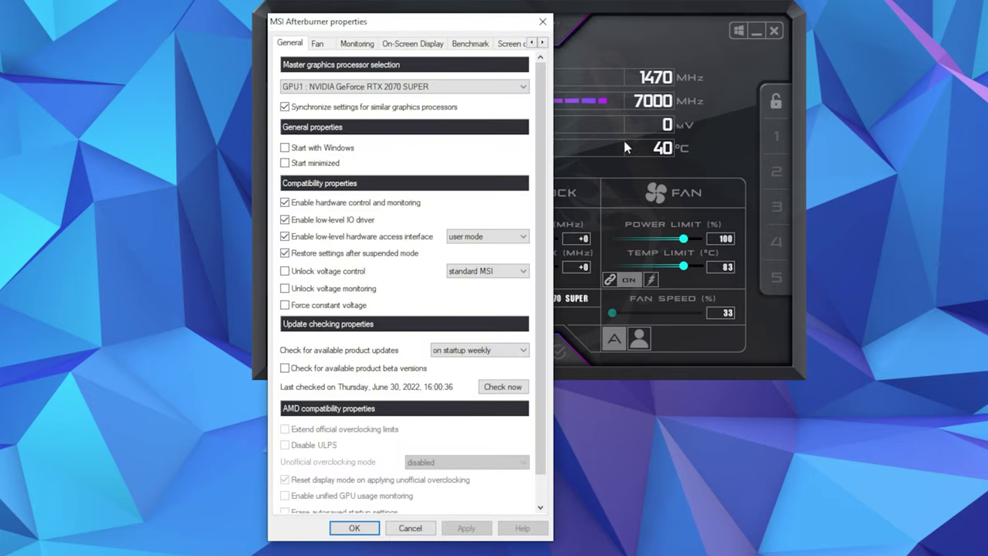
# - Go to the Monitoring tab and scroll the graph list to GPU temperature
pyautogui.click(356, 43)
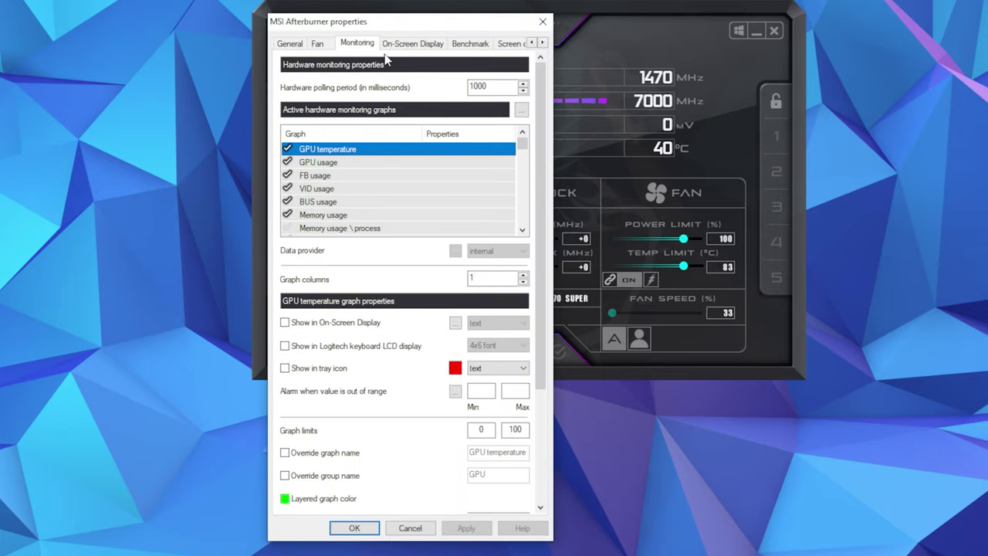
pyautogui.moveTo(522, 149); pyautogui.dragTo(531, 126)
# - Show GPU temperature in the OSD as text under the overridden group name '2070 SUPER', then apply
pyautogui.click(352, 327)
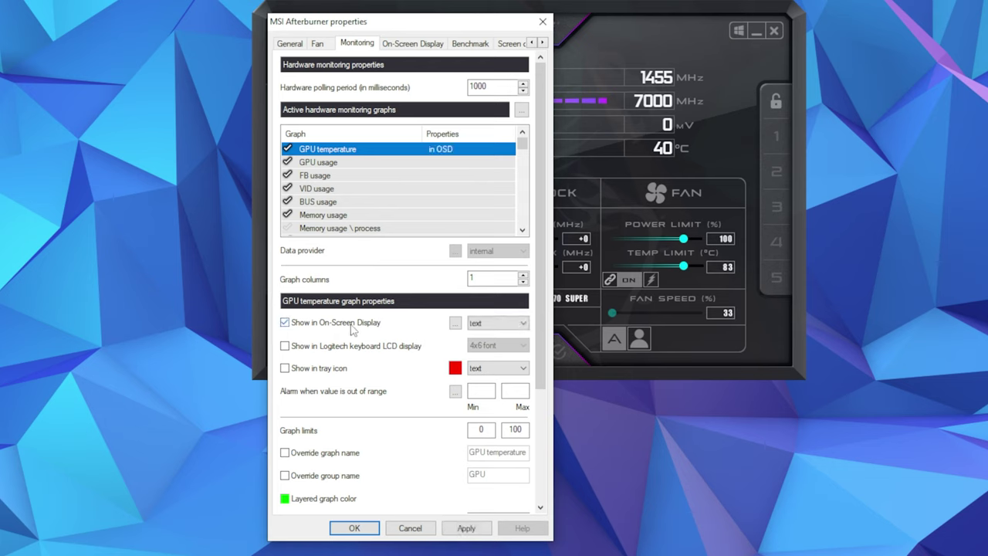
pyautogui.click(487, 324)
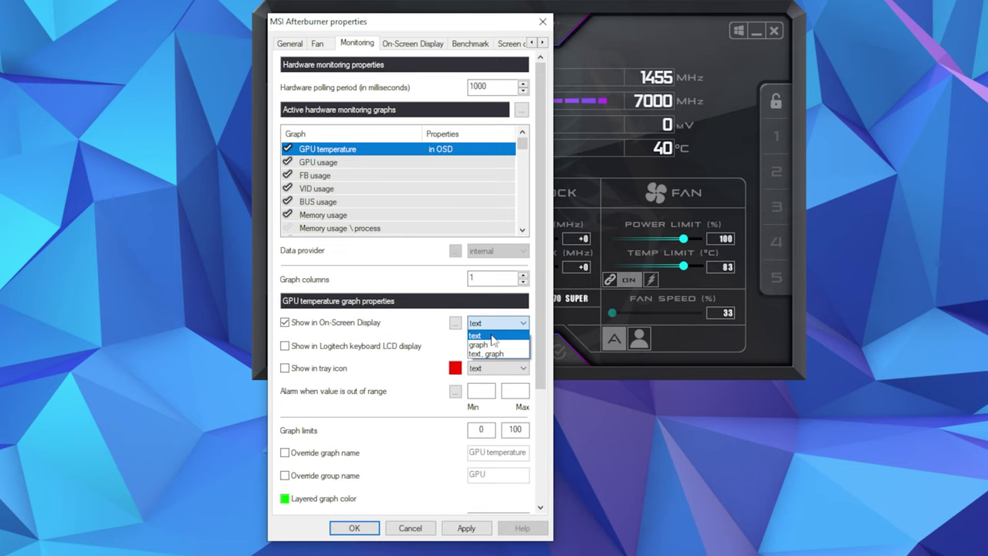
pyautogui.click(501, 324)
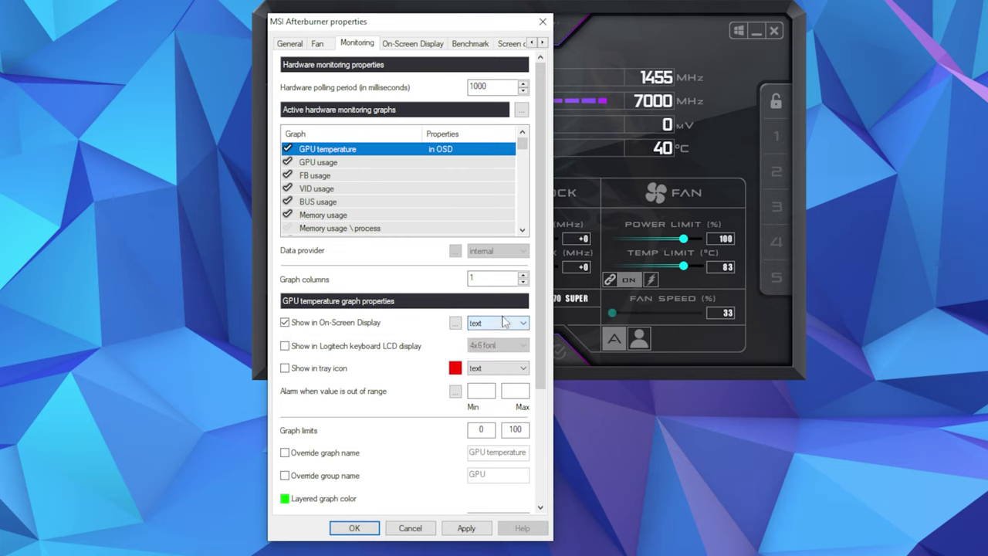
pyautogui.scroll(-2, 535, 234)
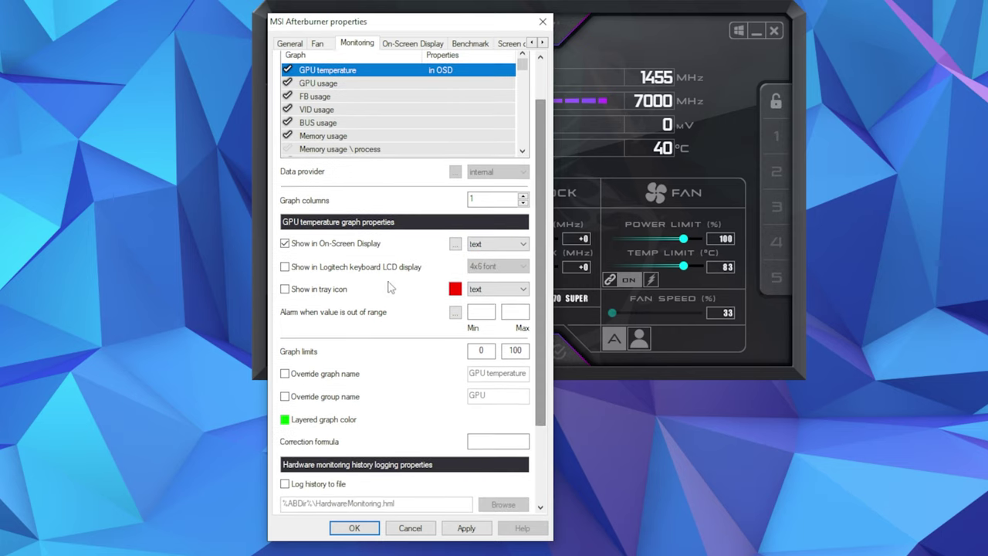
pyautogui.click(315, 399)
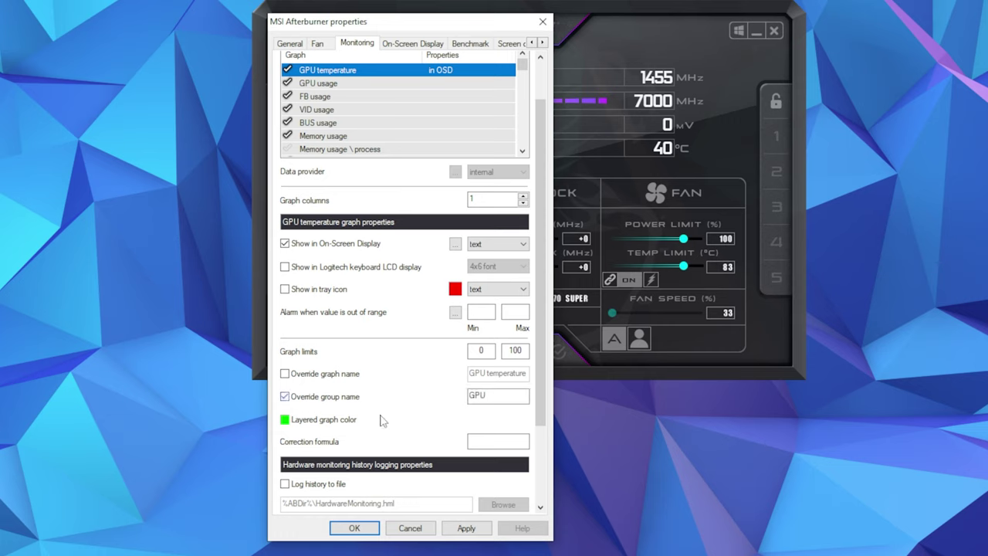
pyautogui.doubleClick(479, 395)
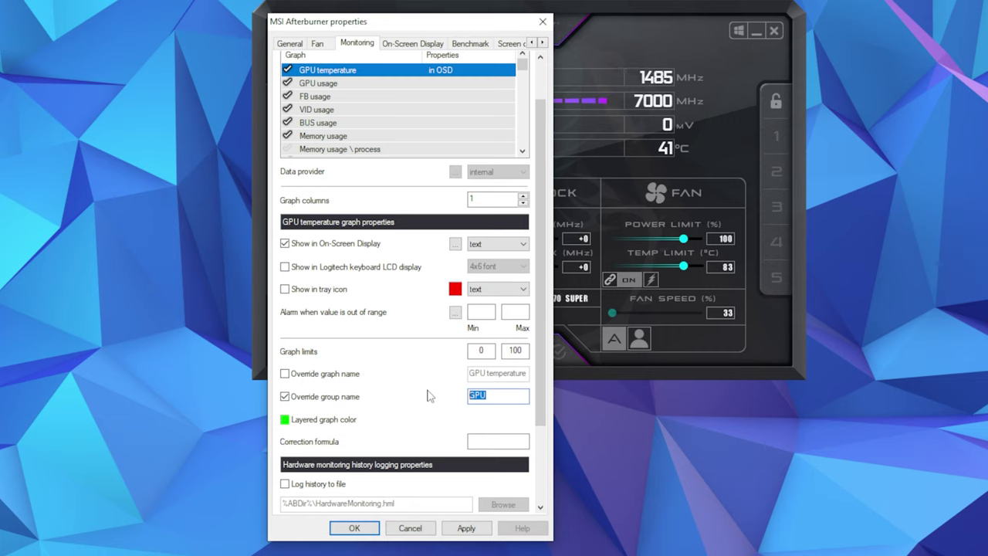
pyautogui.write('2070 SUPER')
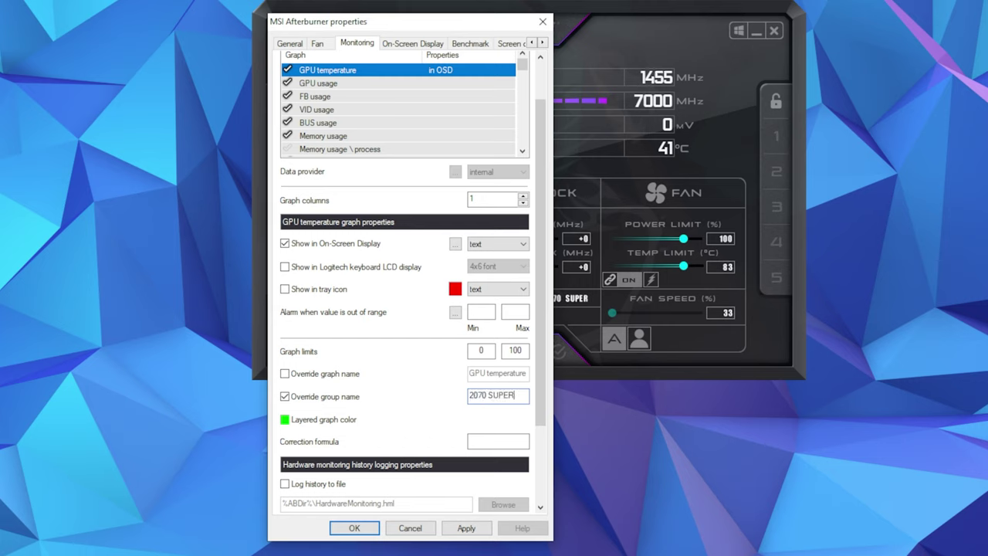
pyautogui.click(465, 529)
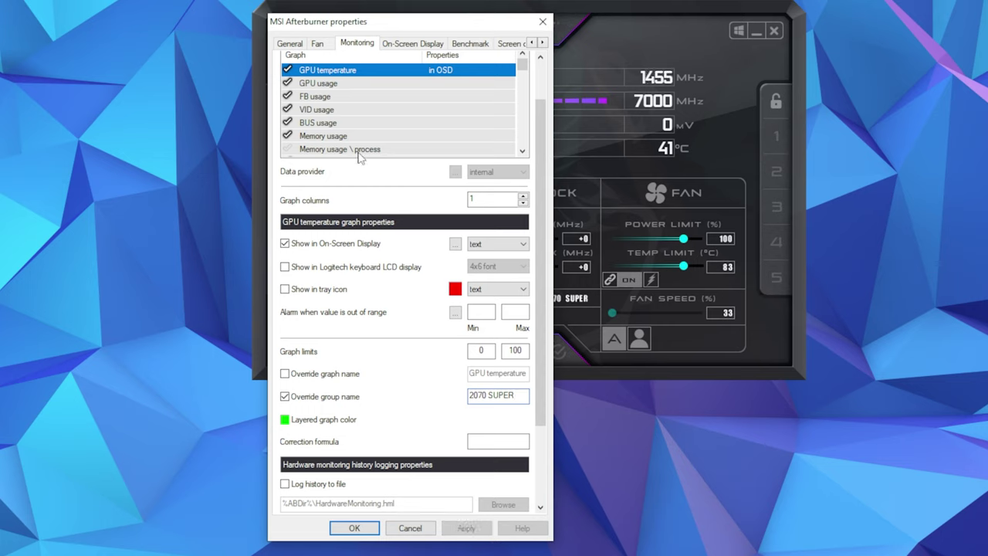
# - Enable GPU usage in the OSD with its group name overridden to '2070 SUPER' and apply
pyautogui.click(336, 83)
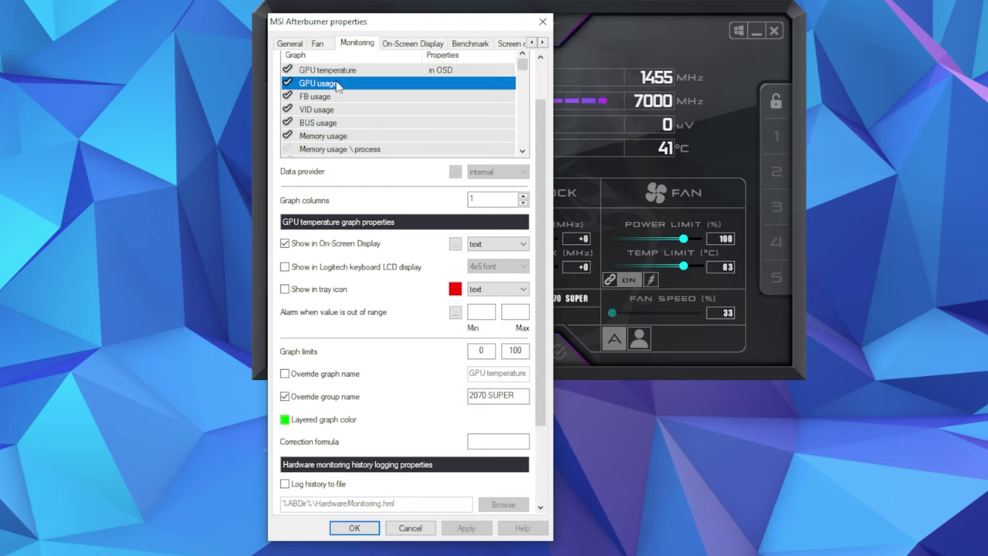
pyautogui.click(327, 244)
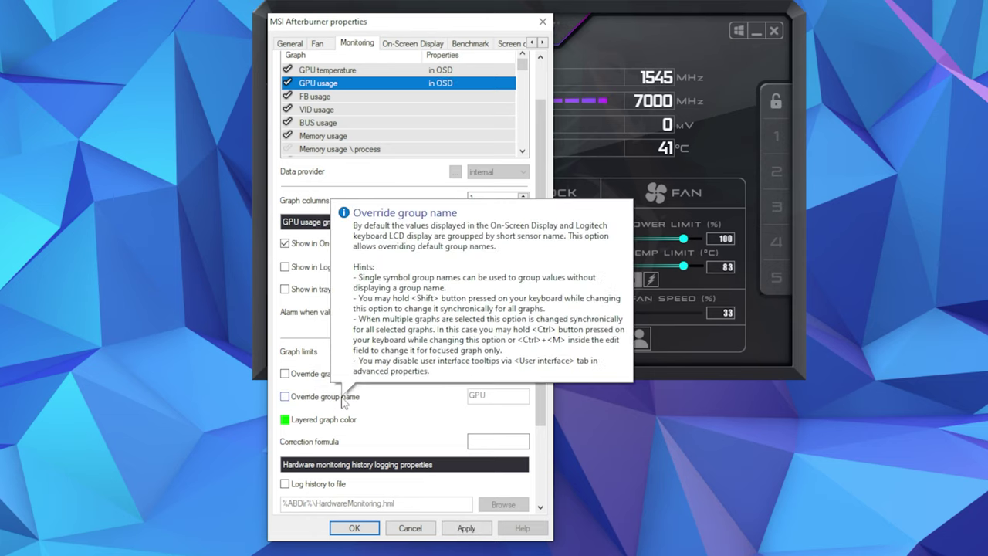
pyautogui.click(343, 399)
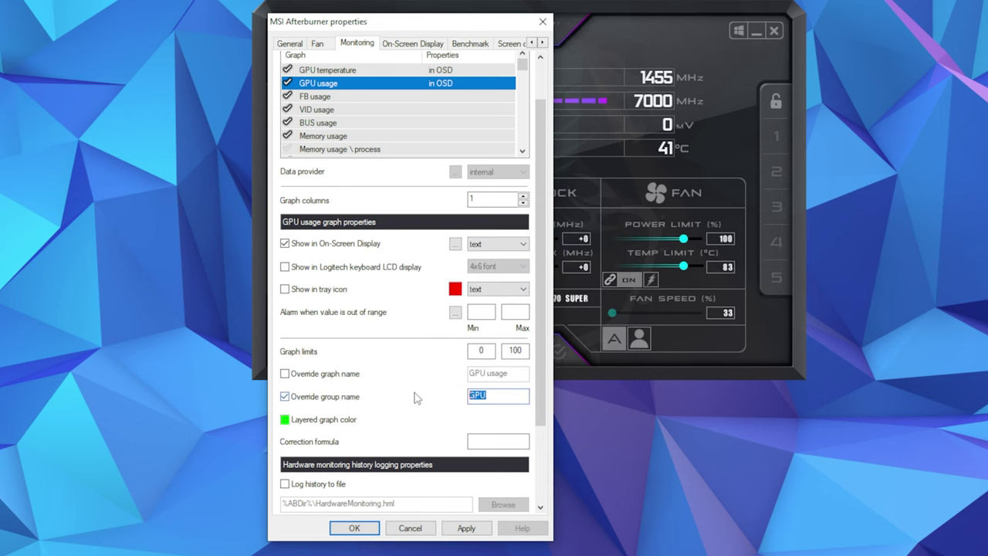
pyautogui.write('2070 SUPER')
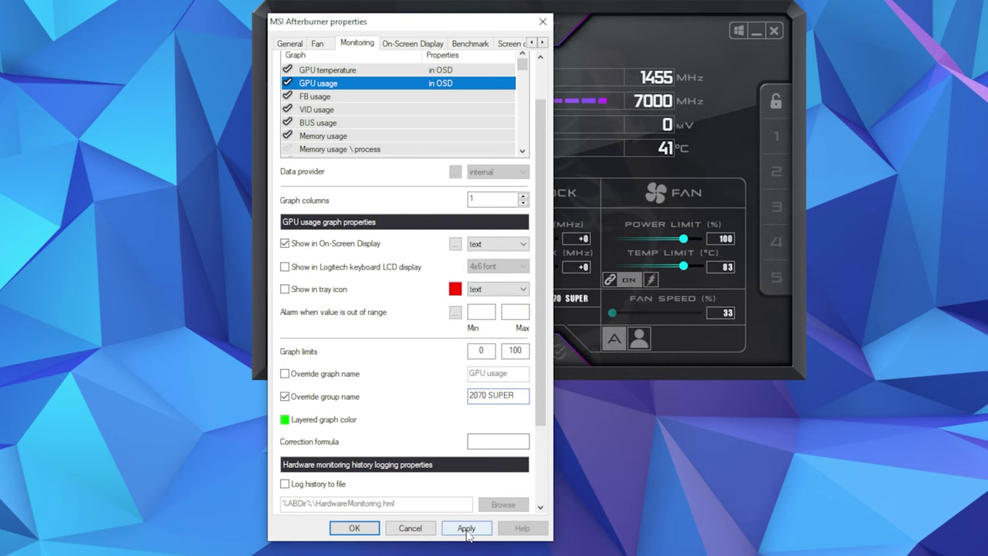
pyautogui.click(466, 528)
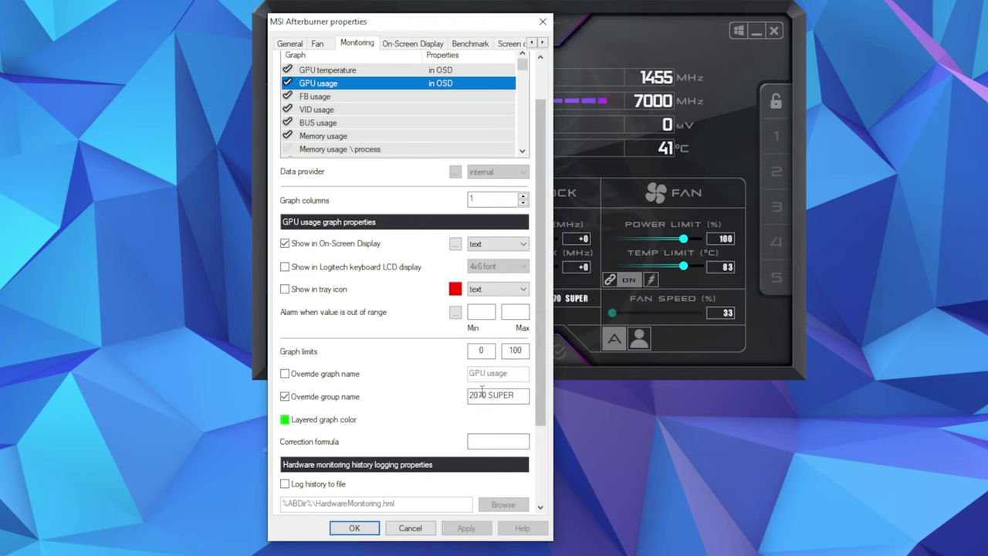
pyautogui.moveTo(539, 352); pyautogui.dragTo(536, 293)
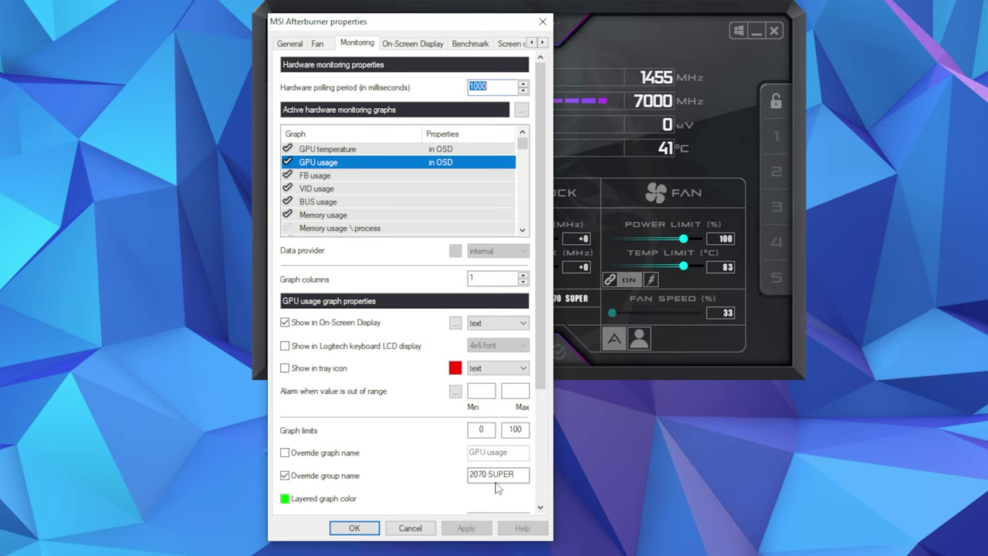
# - Look over FB usage, then select Memory usage, briefly toggling Memory usage \ process on and off
pyautogui.scroll(-2, 537, 131)
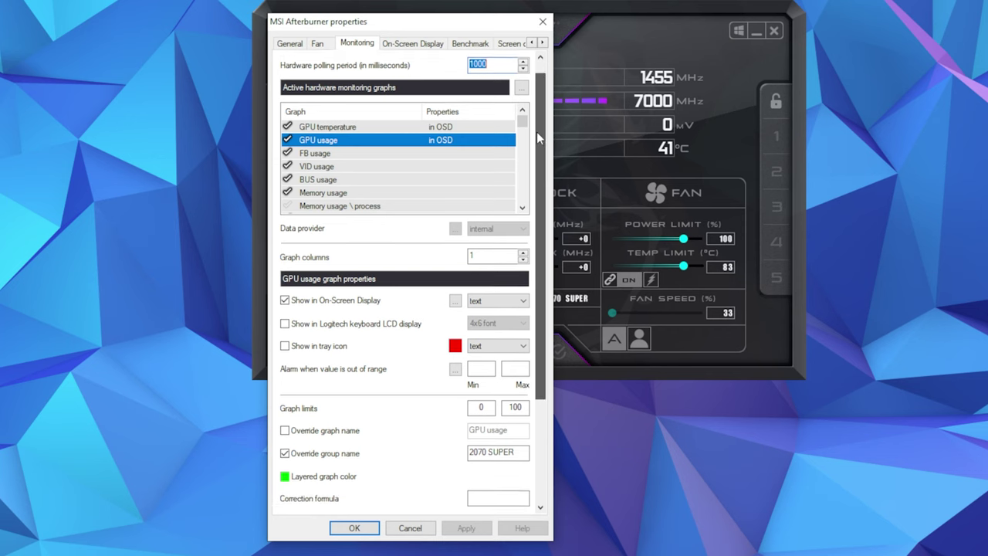
pyautogui.scroll(-1, 536, 138)
pyautogui.scroll(2, 536, 139)
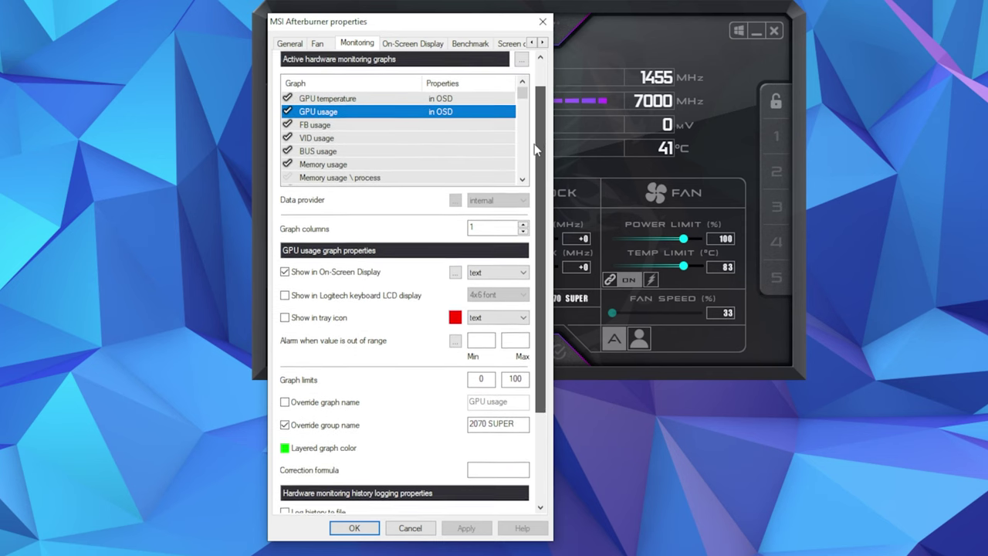
pyautogui.scroll(1, 536, 143)
pyautogui.click(333, 168)
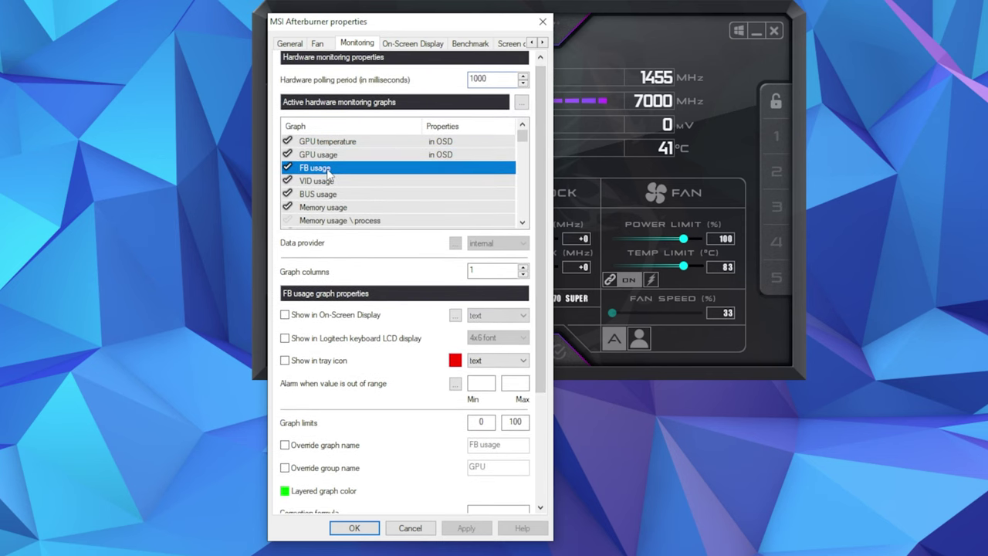
pyautogui.scroll(-1, 347, 179)
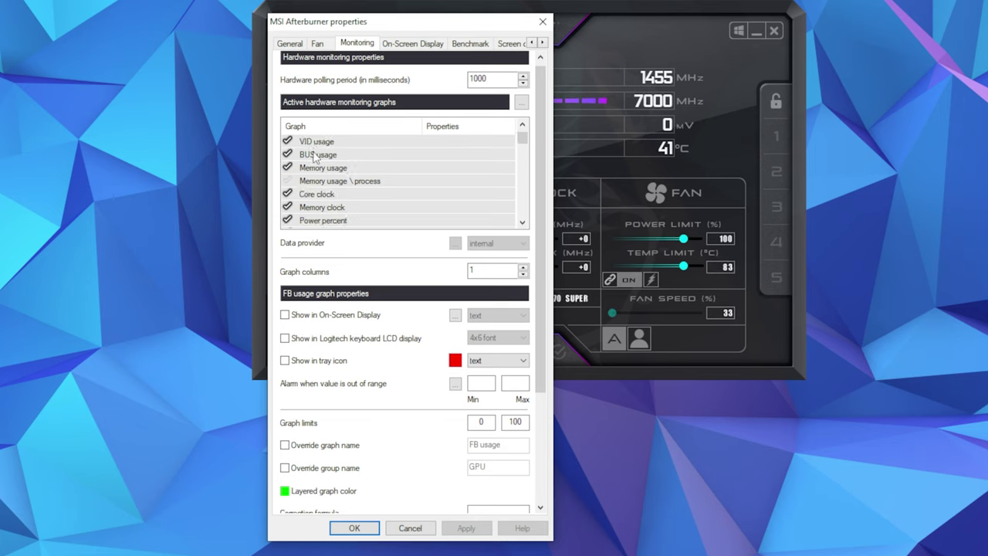
pyautogui.click(326, 170)
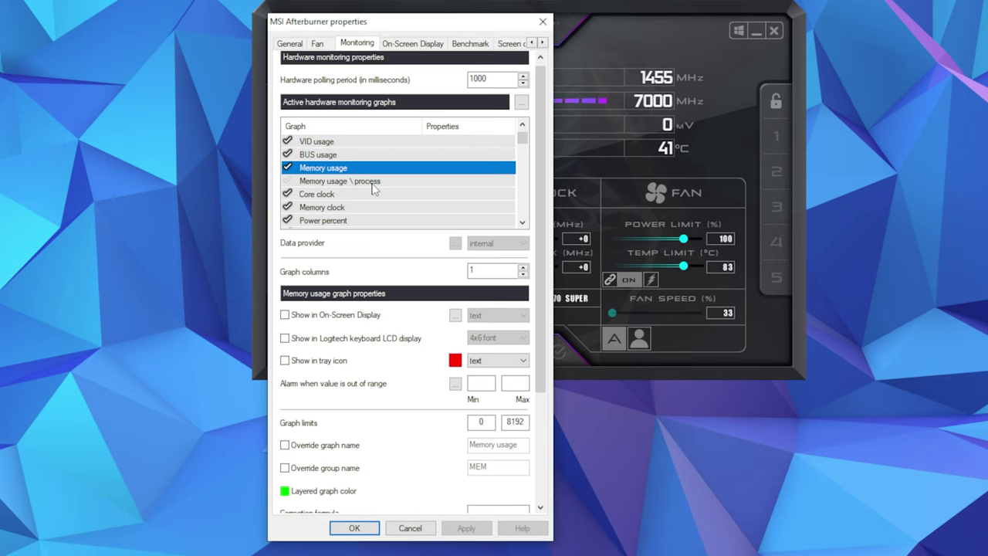
pyautogui.click(289, 181)
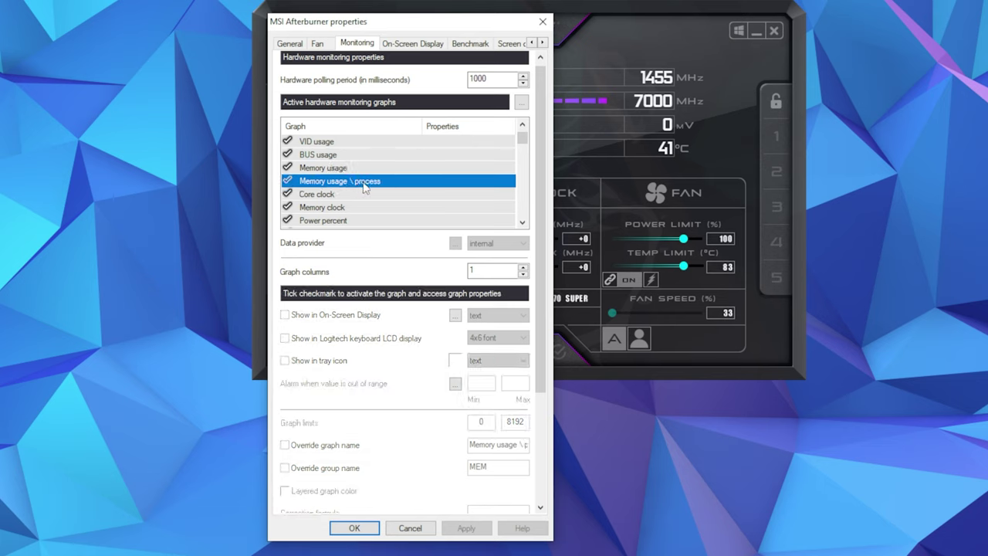
pyautogui.click(349, 170)
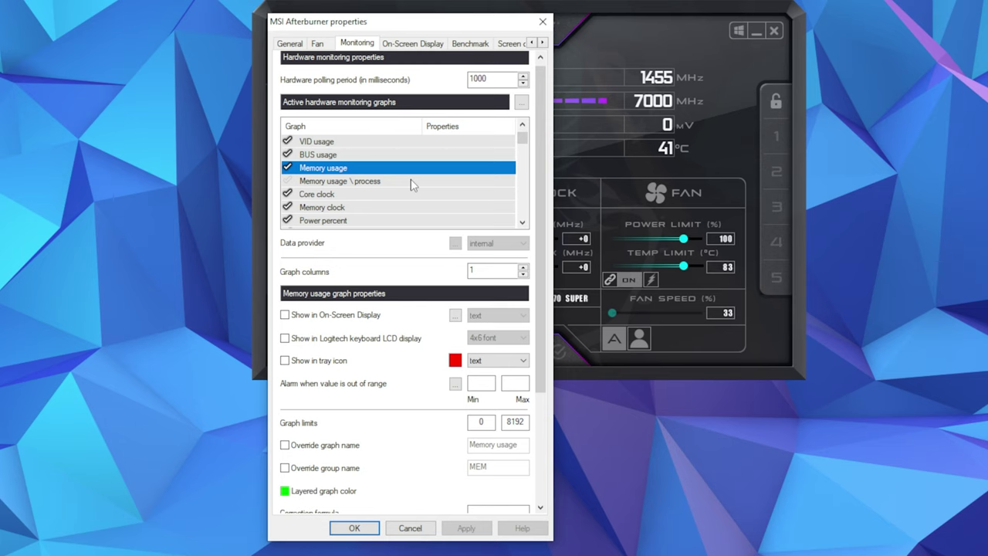
pyautogui.scroll(1, 413, 182)
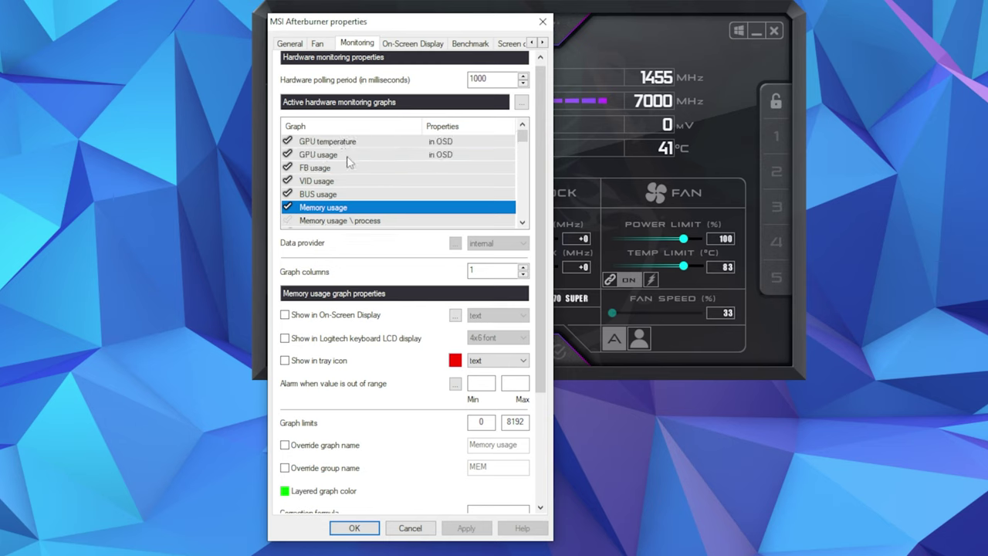
pyautogui.scroll(-1, 352, 179)
pyautogui.scroll(1, 340, 185)
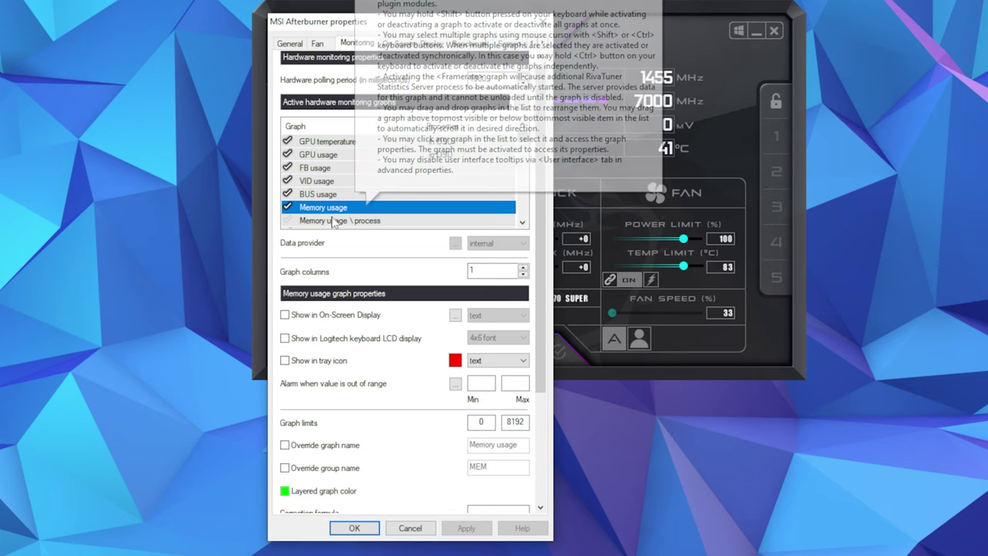
pyautogui.click(344, 222)
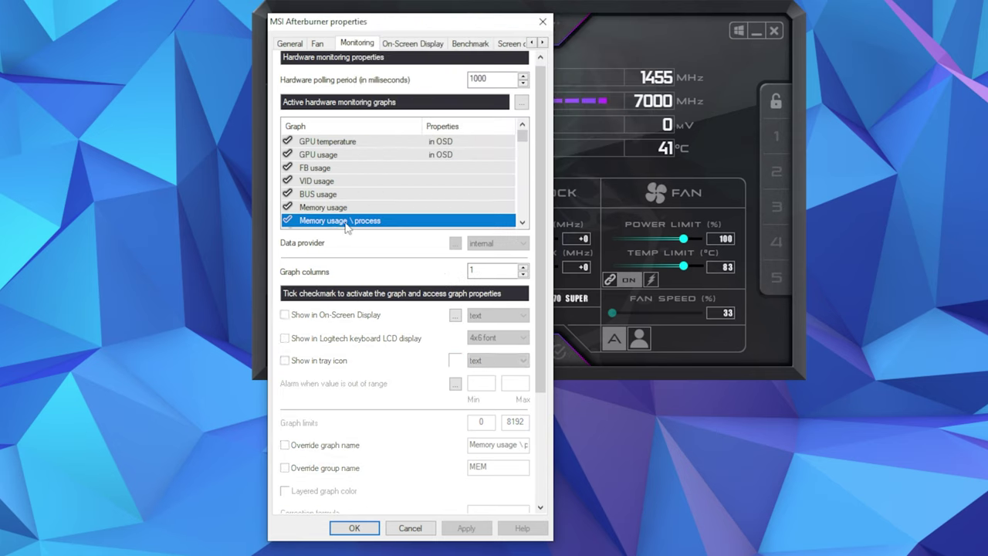
pyautogui.click(326, 208)
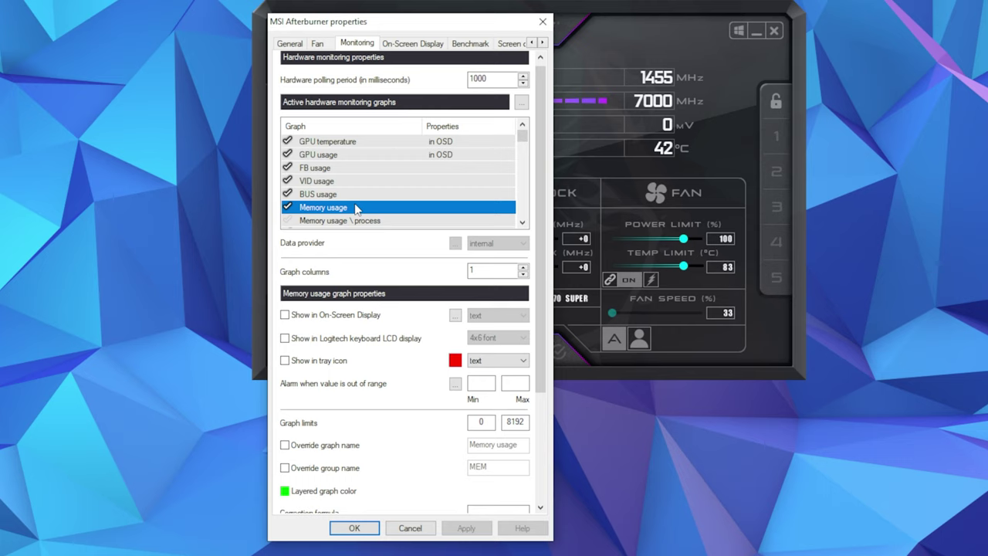
pyautogui.scroll(-1, 356, 209)
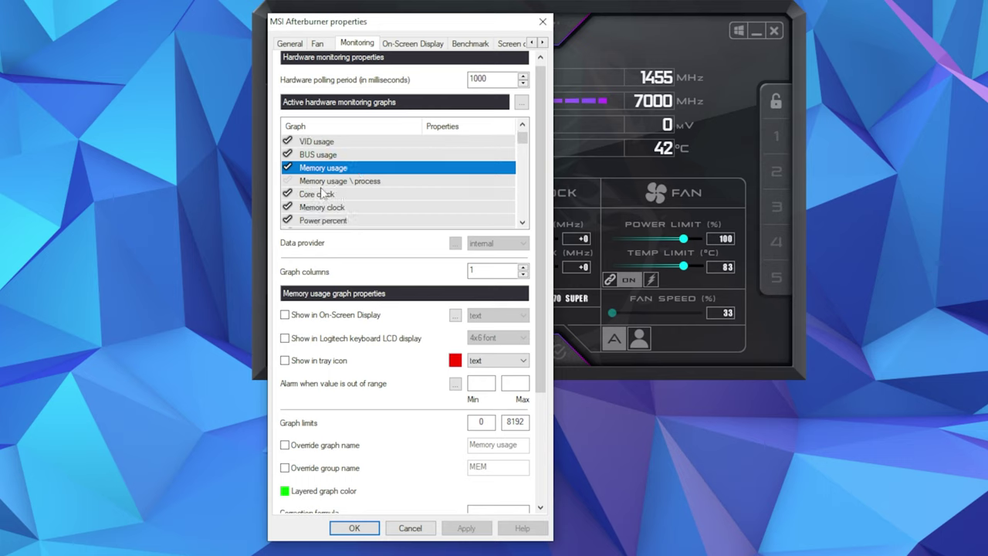
pyautogui.scroll(1, 324, 189)
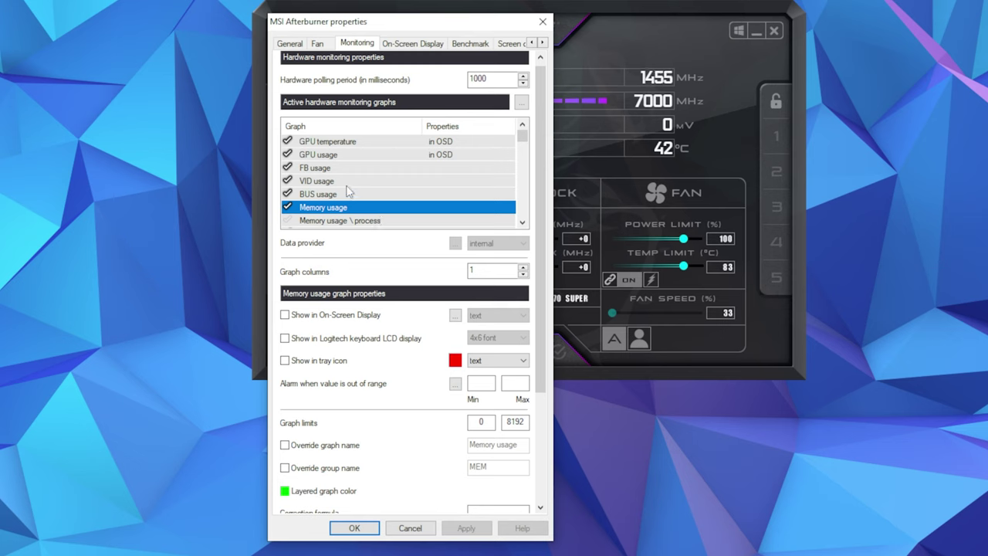
pyautogui.moveTo(381, 199)
pyautogui.scroll(-1, 421, 185)
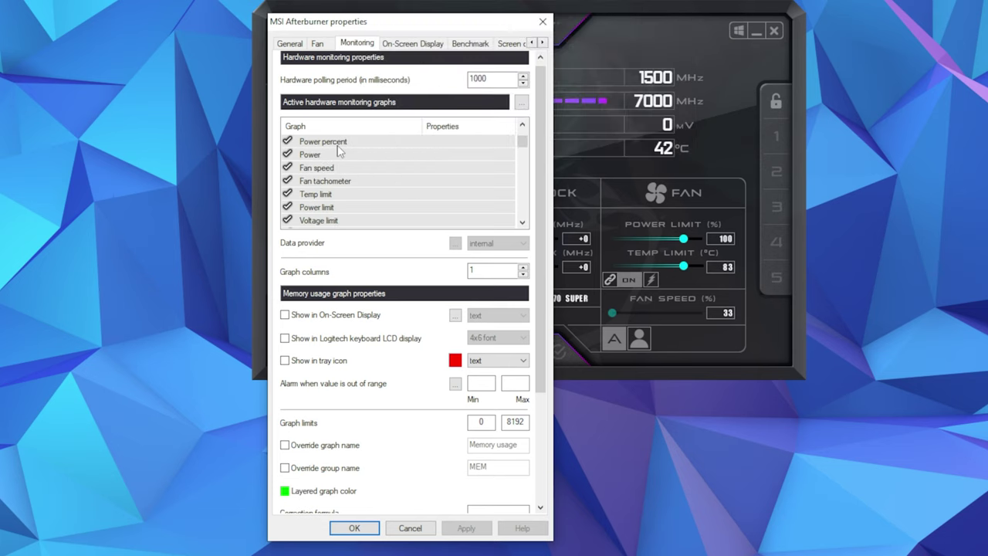
pyautogui.scroll(1, 348, 154)
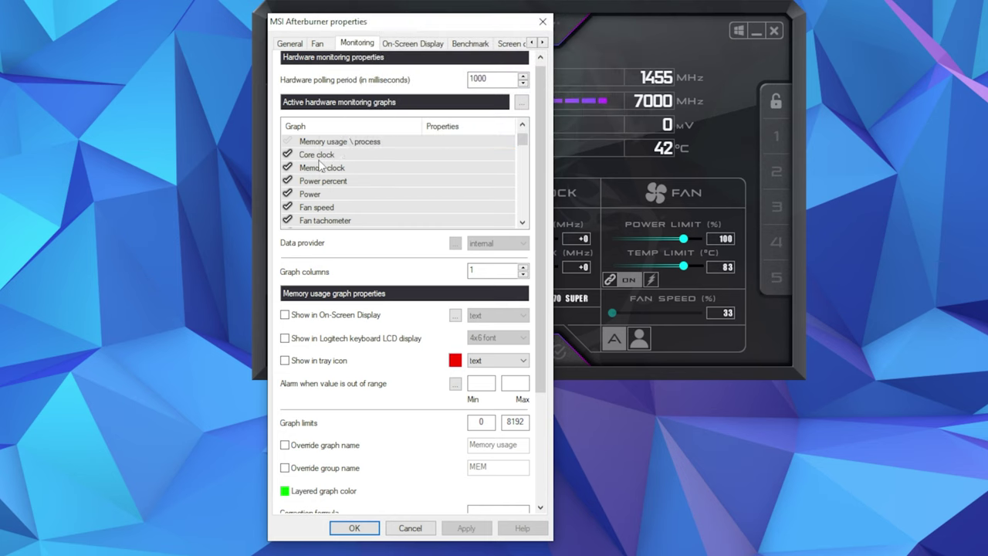
# - Select Core clock, toggle its Override group name on and back off, and scroll the list
pyautogui.click(323, 156)
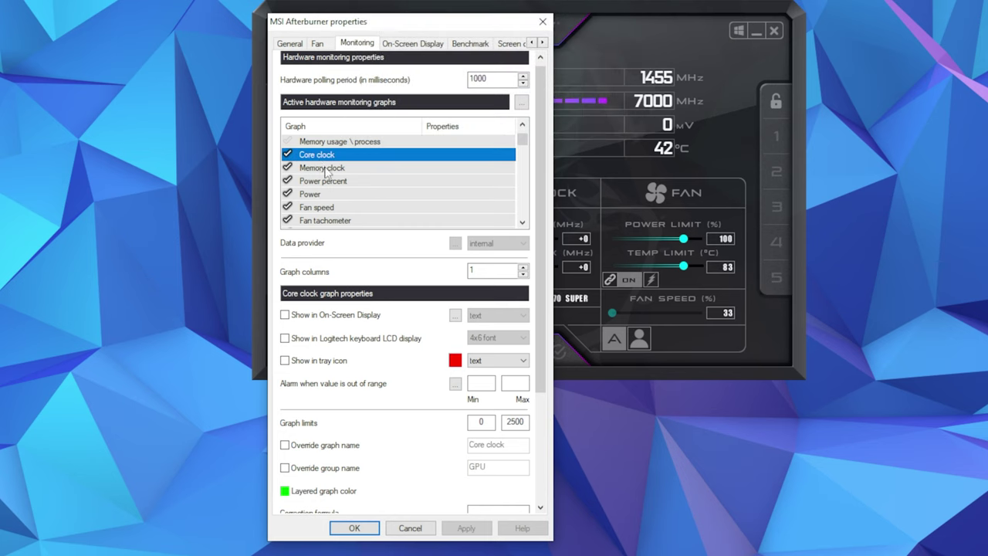
pyautogui.click(316, 469)
pyautogui.click(316, 471)
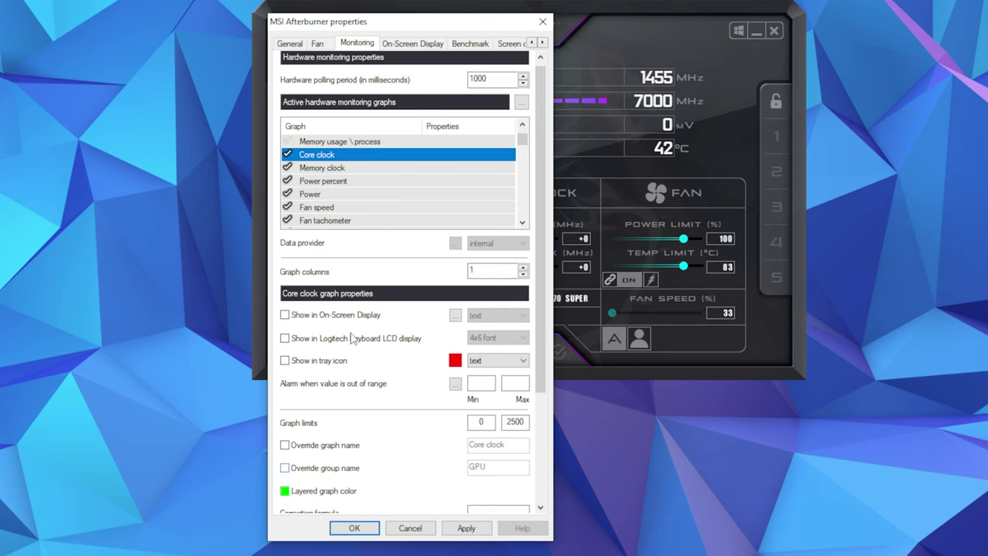
pyautogui.scroll(-2, 355, 191)
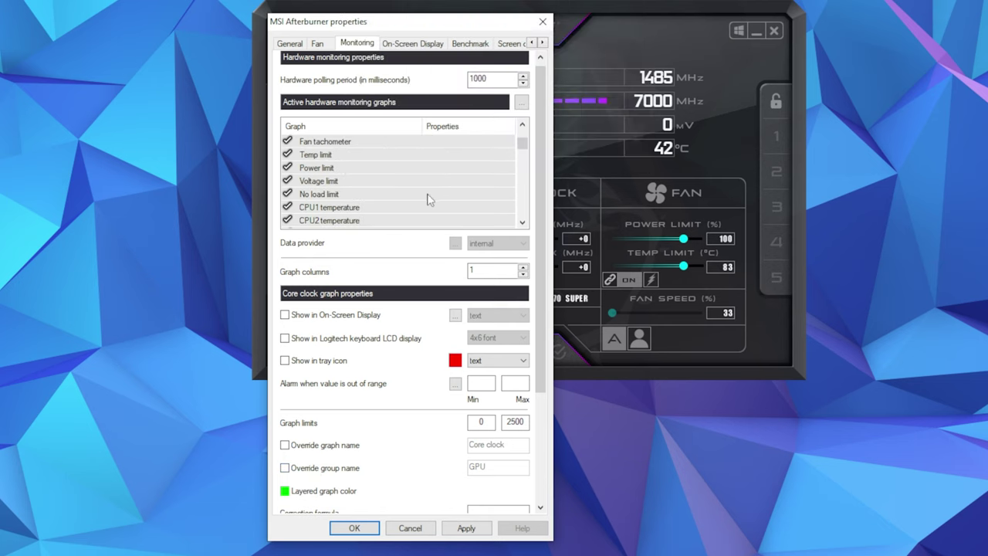
pyautogui.moveTo(523, 143); pyautogui.dragTo(524, 152)
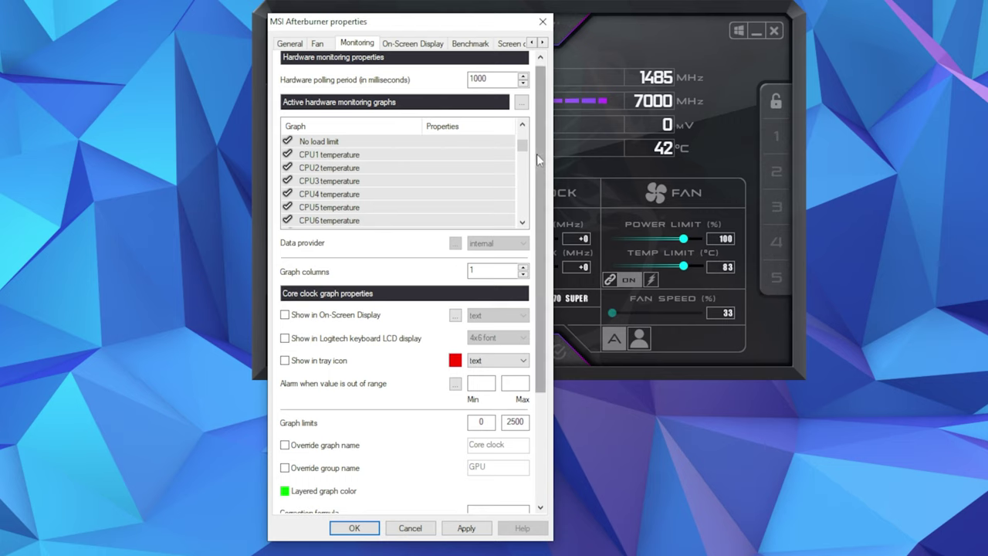
pyautogui.moveTo(523, 147); pyautogui.dragTo(525, 163)
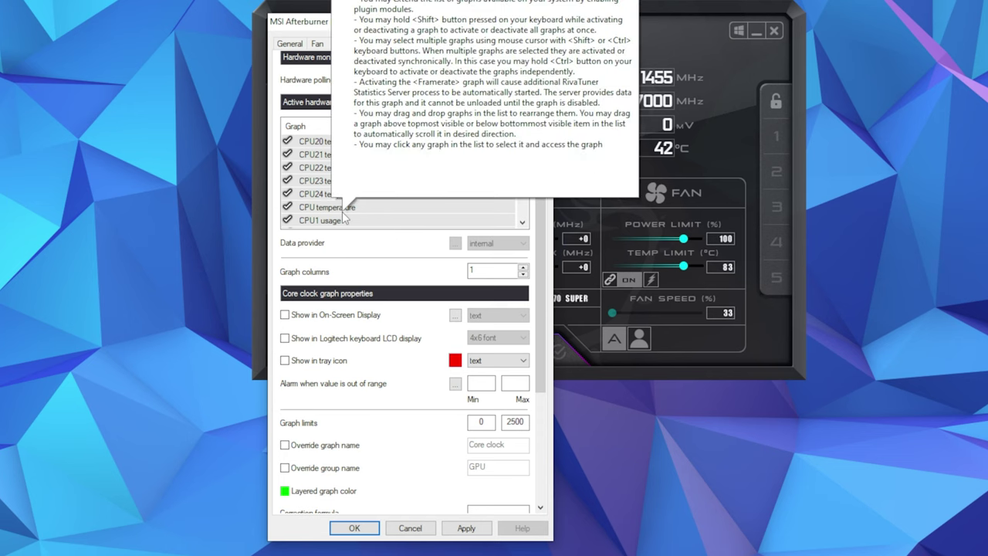
# - Scroll the graph list and select the CPU temperature graph
pyautogui.scroll(7, 333, 194)
pyautogui.scroll(5, 334, 194)
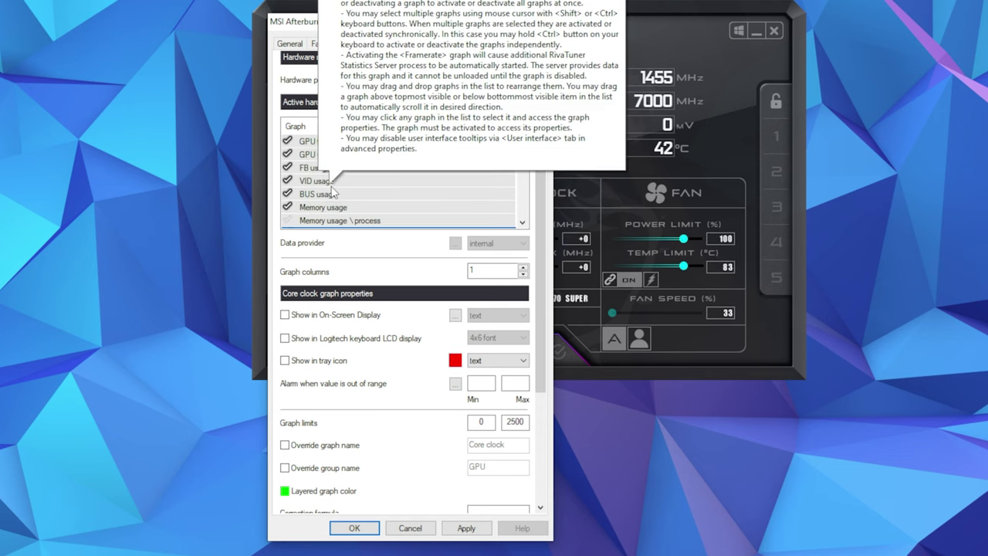
pyautogui.scroll(-8, 345, 200)
pyautogui.scroll(-4, 347, 201)
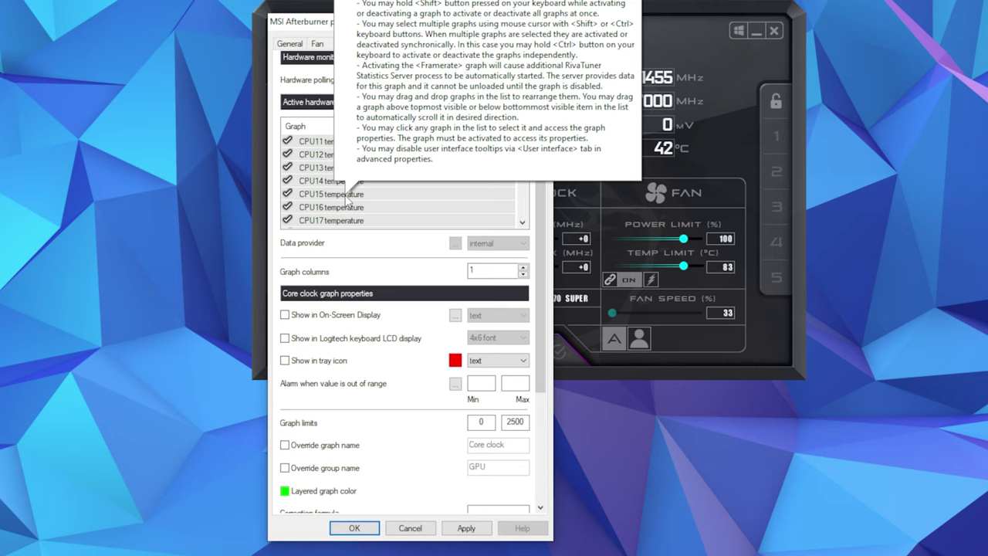
pyautogui.click(294, 207)
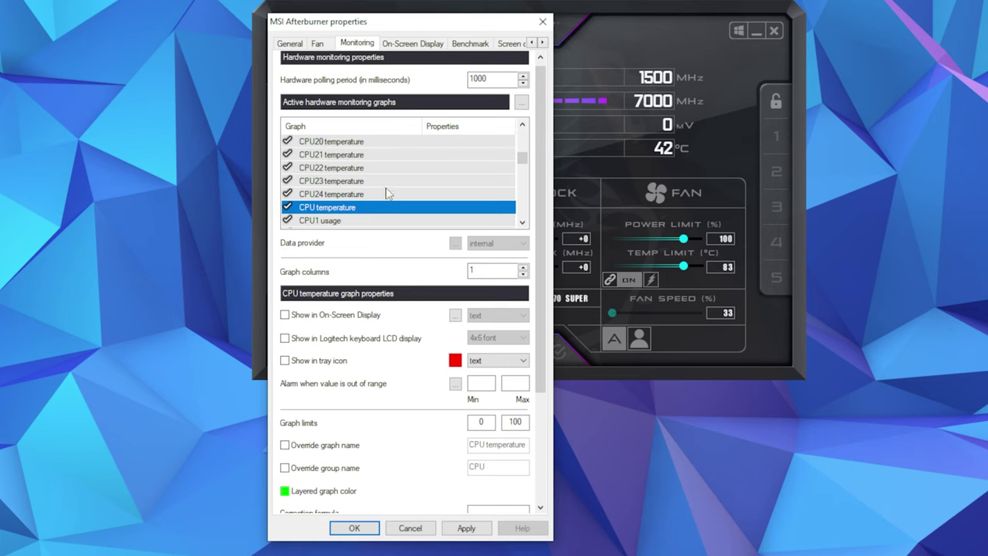
# - Scroll through the per-core CPU sensor entries to reach the overall CPU usage graph
pyautogui.scroll(4, 349, 185)
pyautogui.scroll(4, 357, 194)
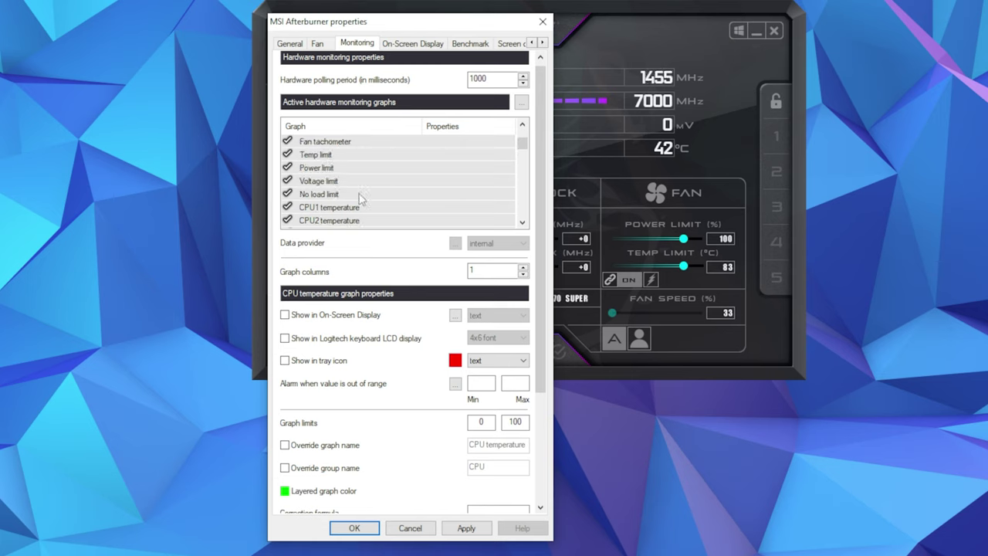
pyautogui.scroll(-9, 348, 185)
pyautogui.scroll(-8, 339, 176)
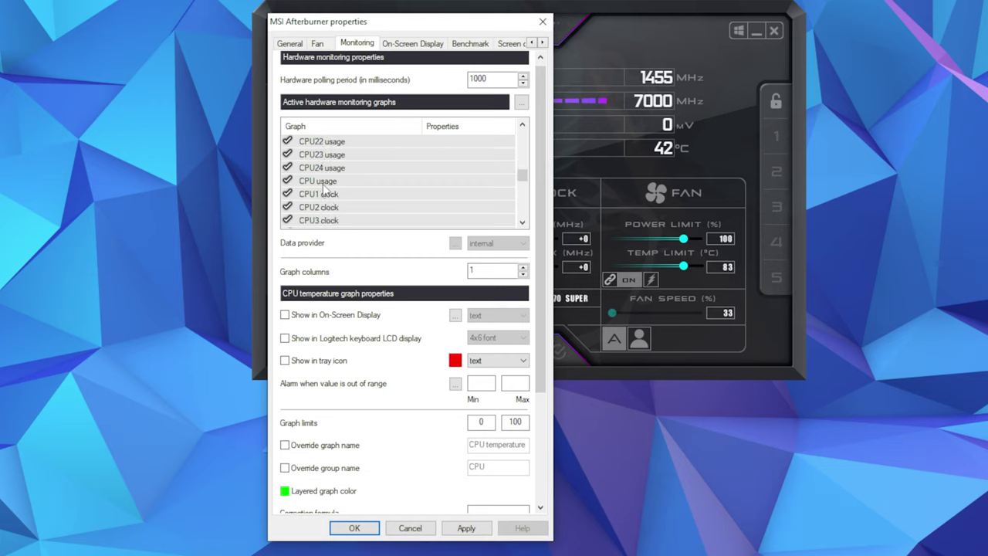
pyautogui.scroll(9, 324, 189)
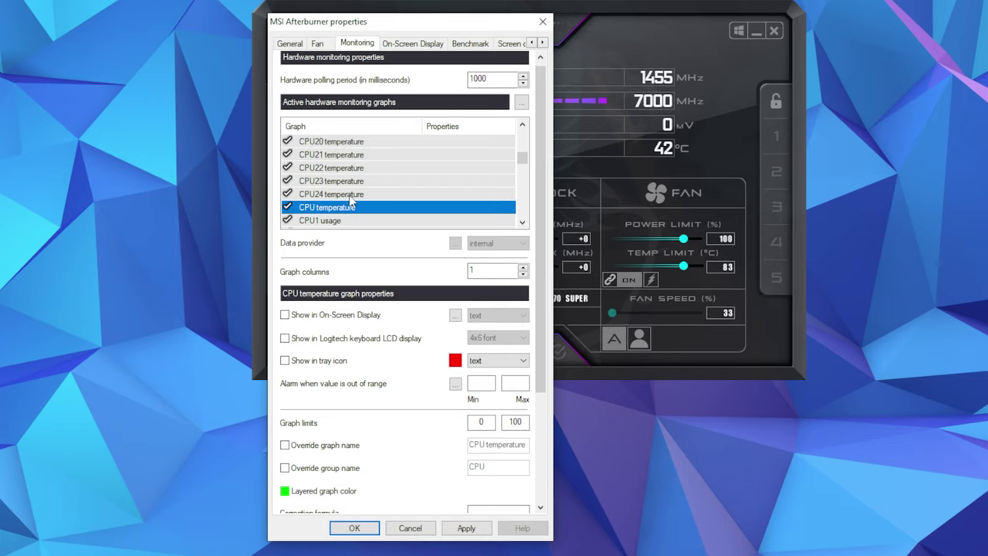
pyautogui.scroll(1, 349, 195)
pyautogui.scroll(1, 351, 199)
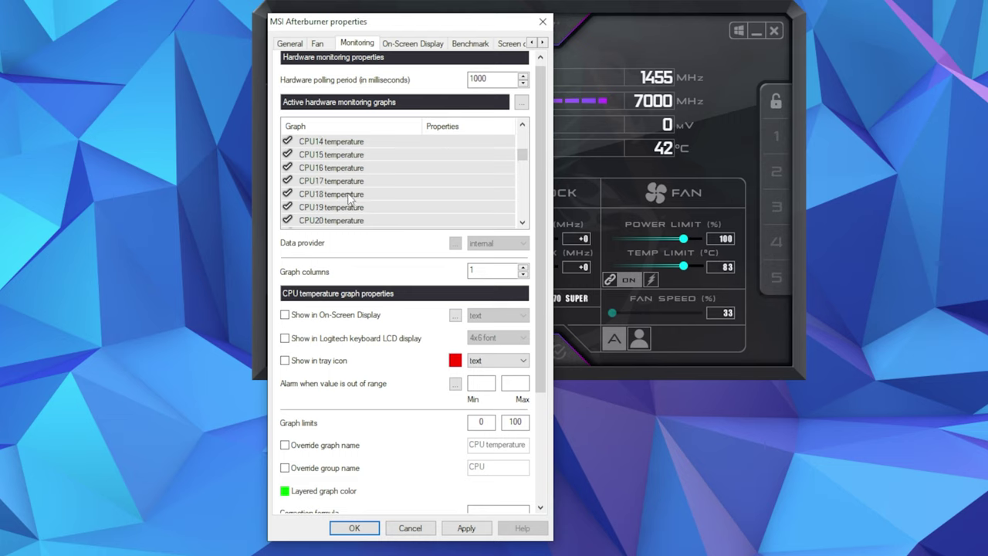
pyautogui.scroll(2, 350, 198)
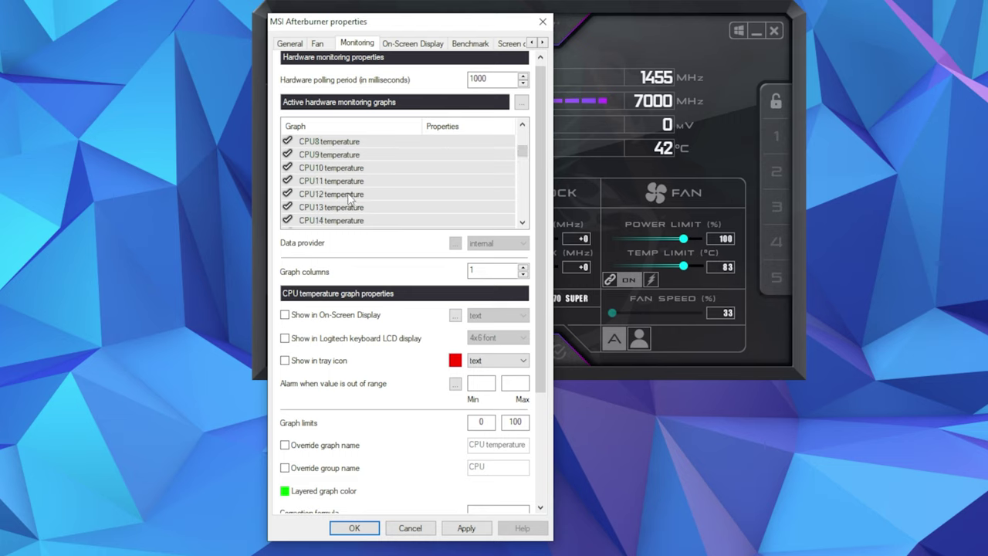
pyautogui.scroll(3, 349, 198)
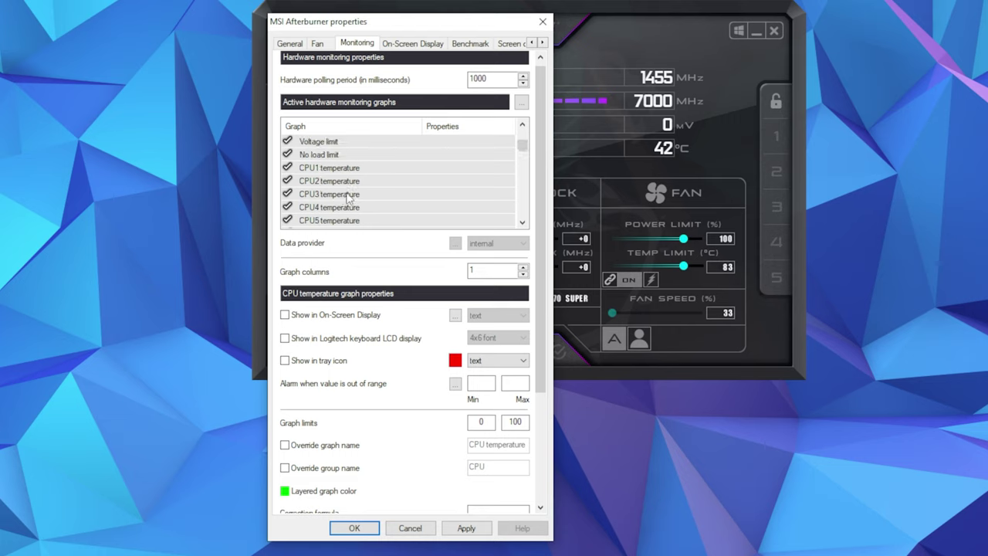
pyautogui.scroll(-4, 349, 197)
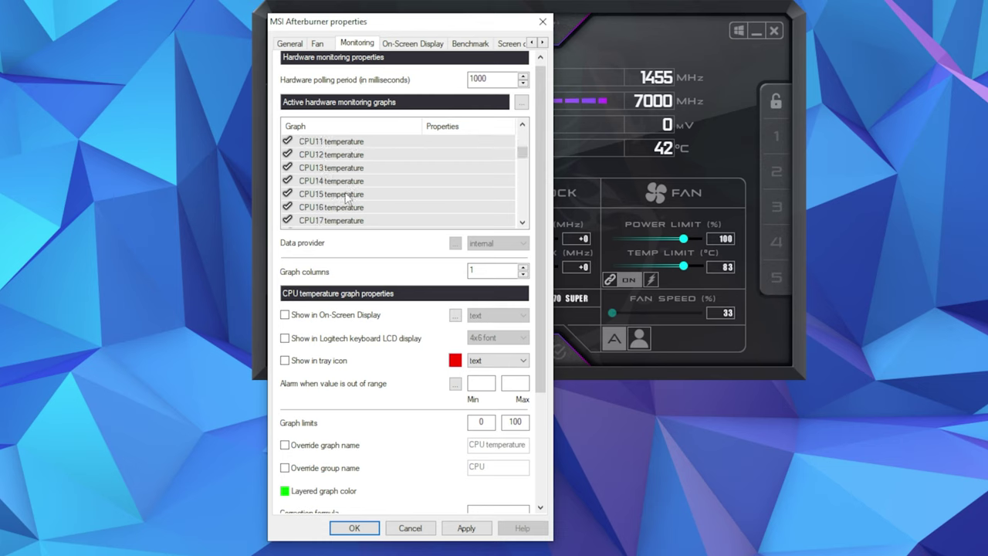
pyautogui.scroll(-4, 403, 202)
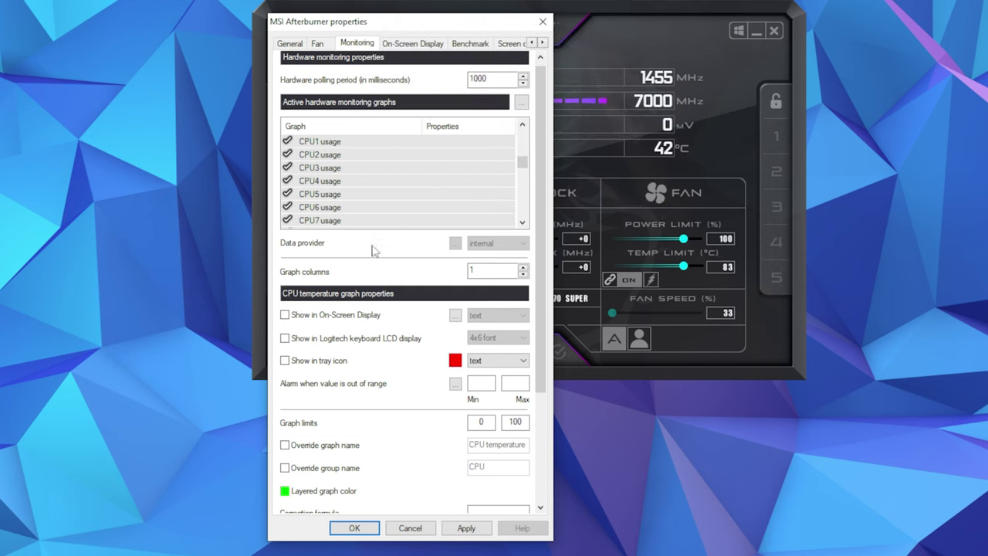
pyautogui.scroll(-2, 370, 213)
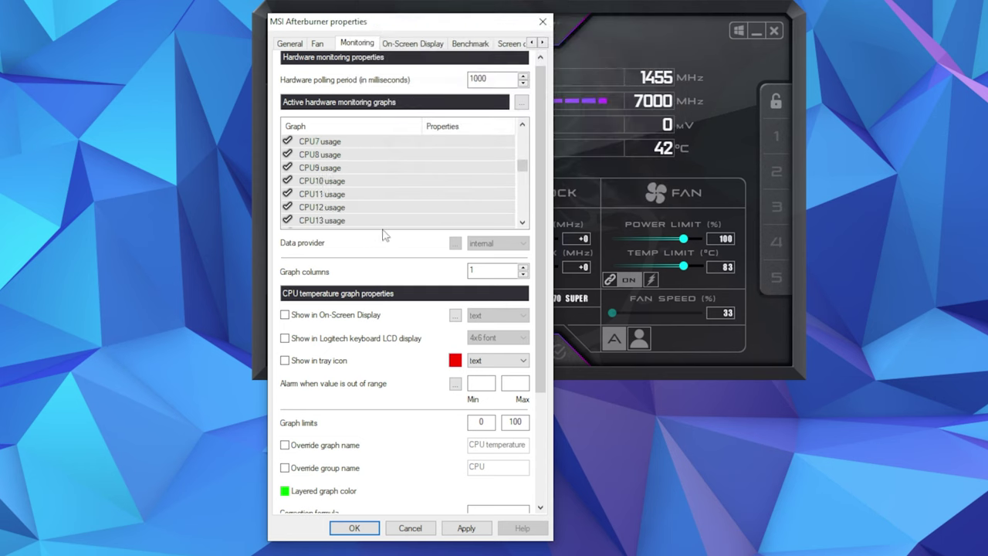
pyautogui.scroll(-3, 376, 208)
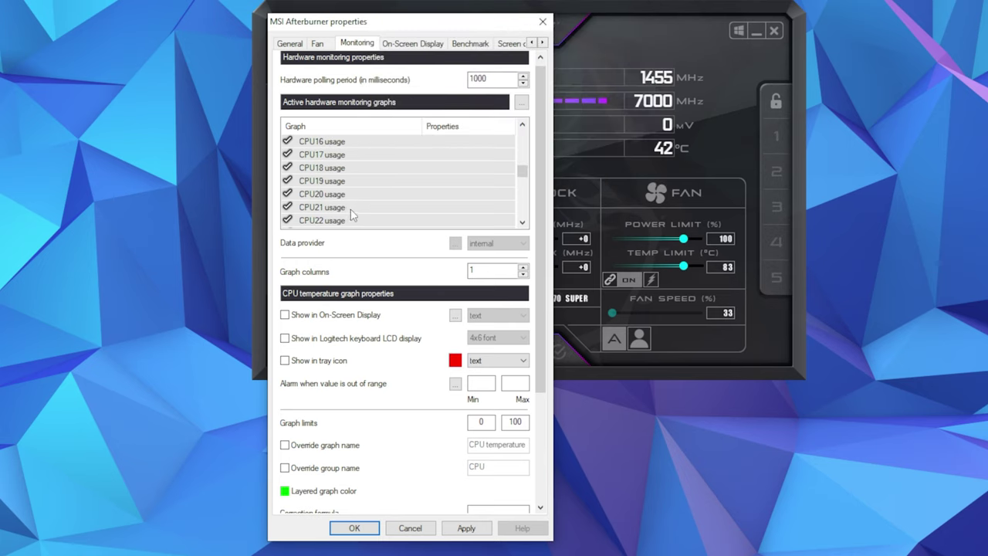
pyautogui.scroll(-1, 352, 213)
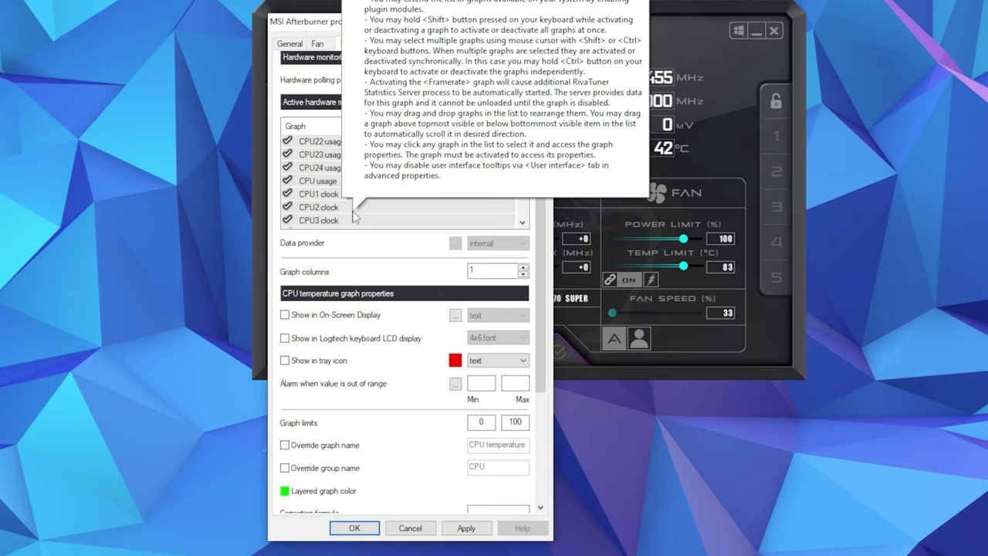
# - Show CPU usage in the OSD with its group name overridden to '3900X', then apply
pyautogui.click(340, 183)
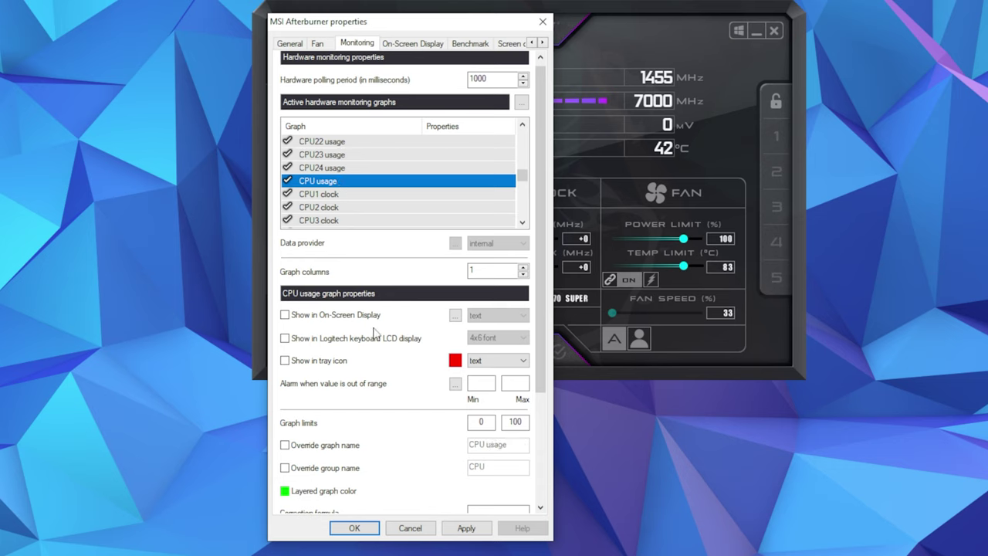
pyautogui.click(297, 315)
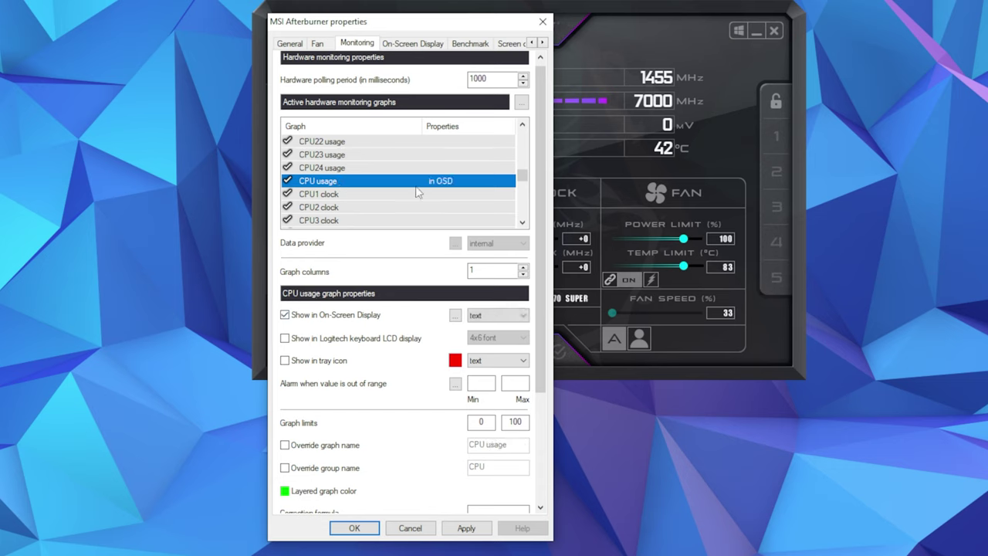
pyautogui.click(324, 468)
pyautogui.moveTo(496, 470); pyautogui.dragTo(447, 471)
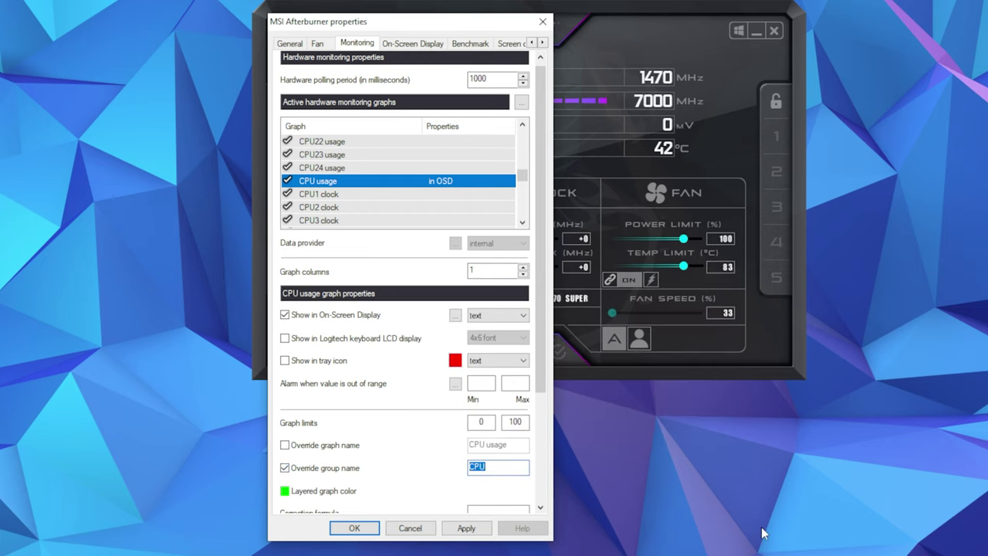
pyautogui.write('3900X')
pyautogui.click(462, 530)
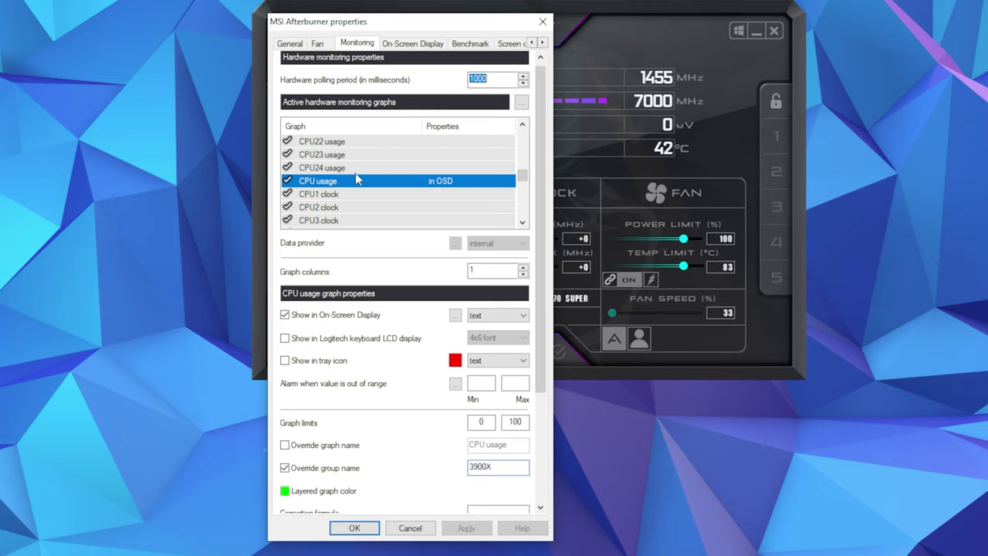
pyautogui.scroll(-3, 349, 190)
pyautogui.scroll(-8, 349, 191)
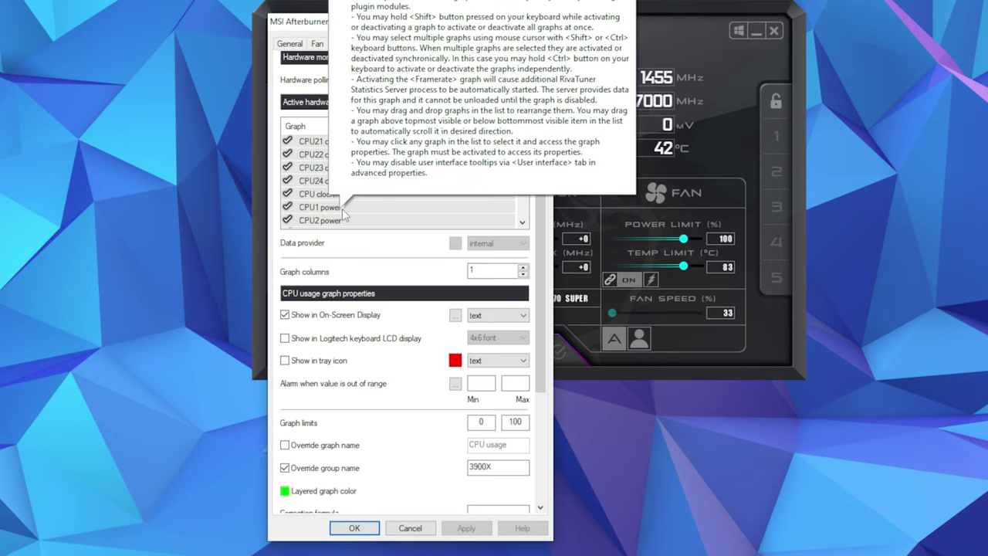
# - Select the Memory usage graph and tick Show in On-Screen Display for it
pyautogui.click(333, 156)
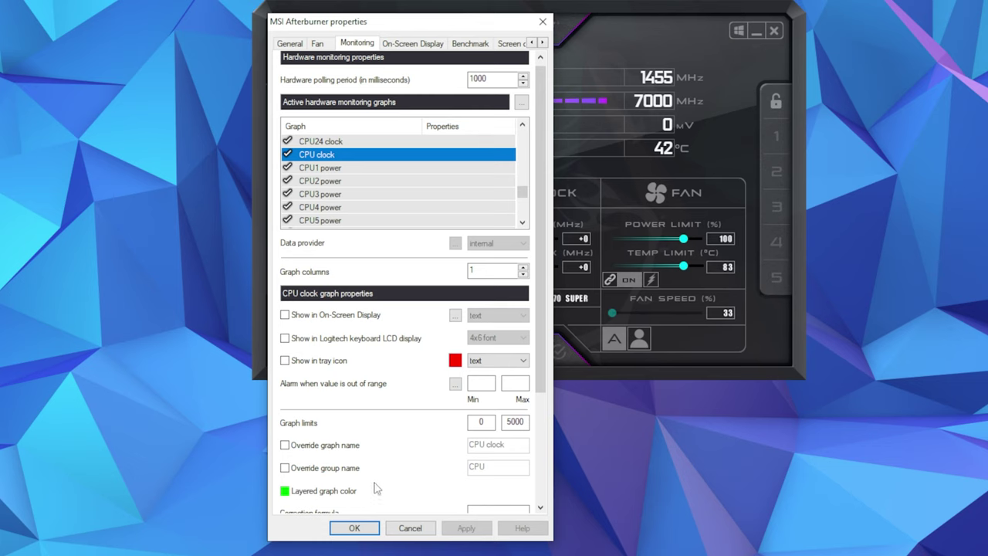
pyautogui.moveTo(523, 193); pyautogui.dragTo(523, 135)
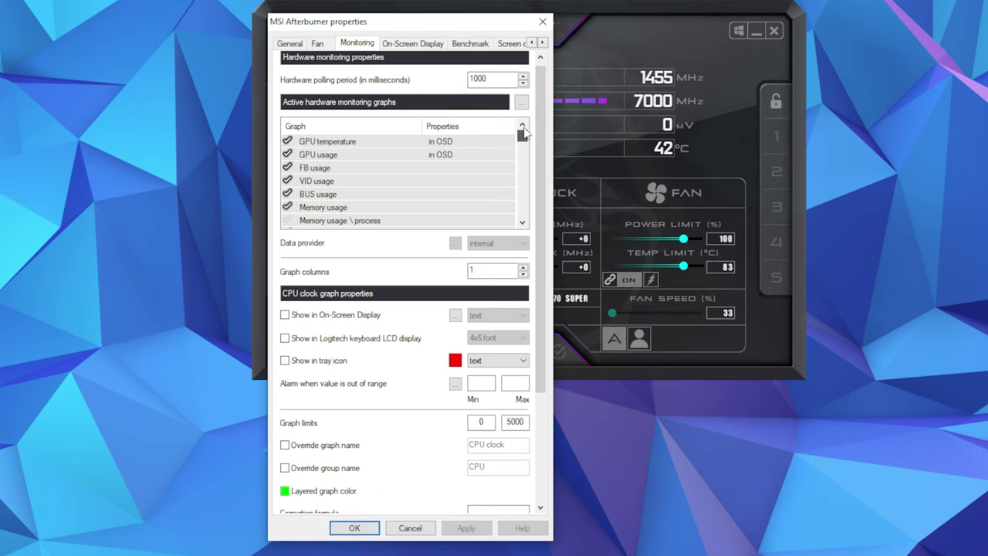
pyautogui.click(342, 142)
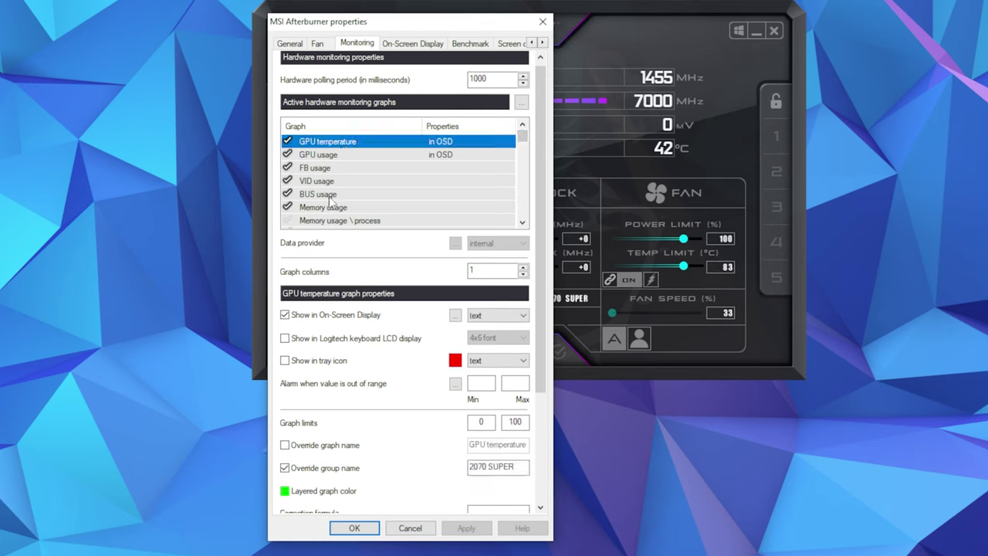
pyautogui.click(332, 208)
pyautogui.click(300, 317)
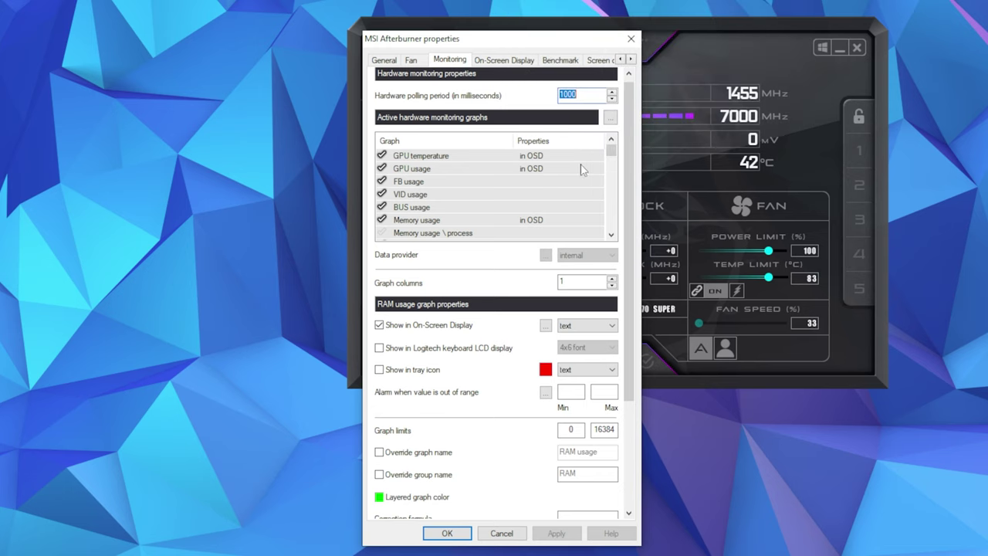
# - Scroll back down the graph list and reselect CPU usage
pyautogui.scroll(-1, 612, 155)
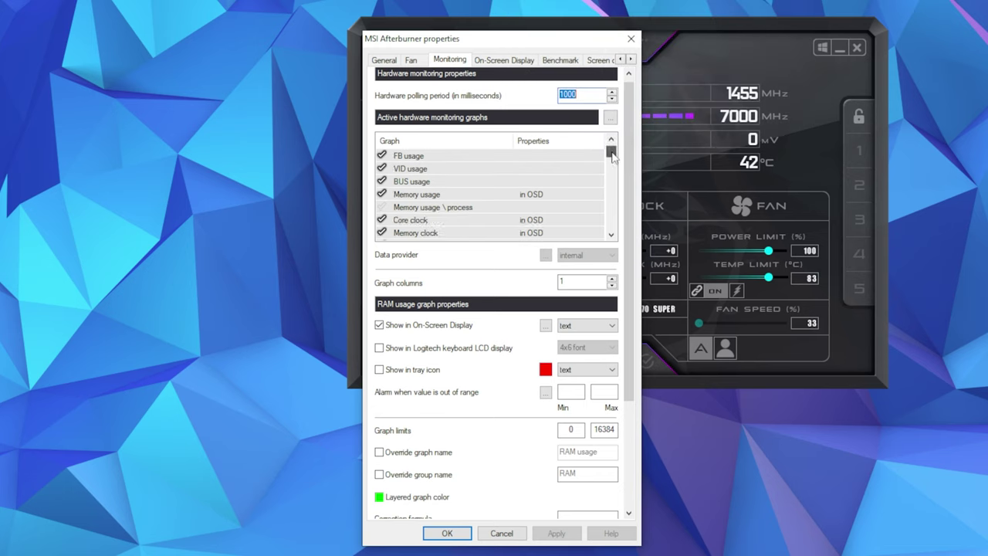
pyautogui.scroll(-2, 612, 154)
pyautogui.scroll(2, 612, 155)
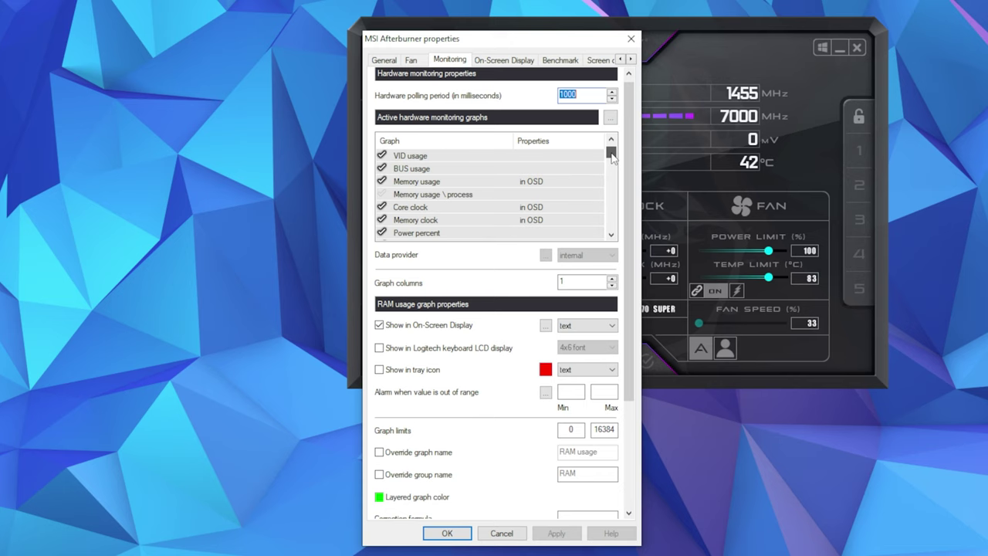
pyautogui.scroll(-2, 611, 154)
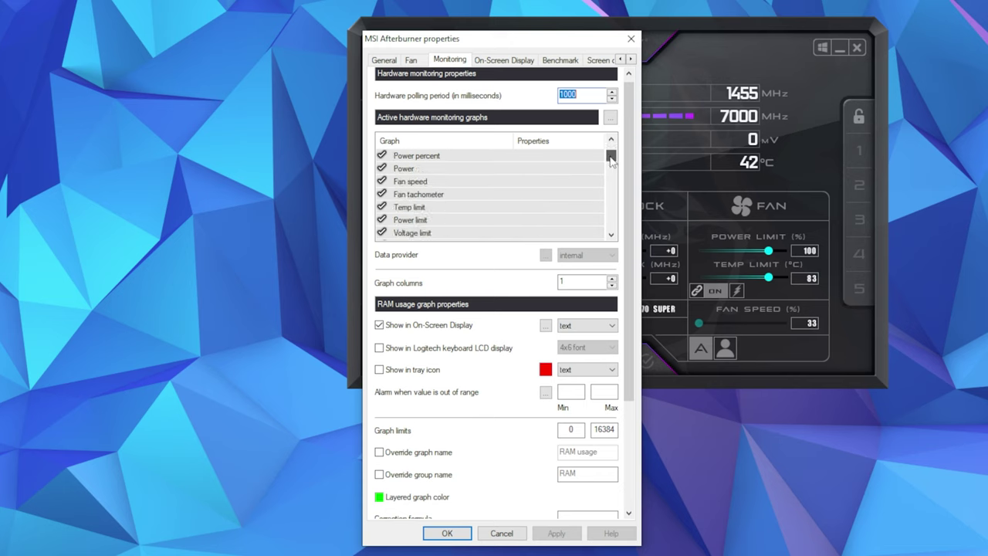
pyautogui.scroll(-1, 611, 159)
pyautogui.scroll(2, 612, 159)
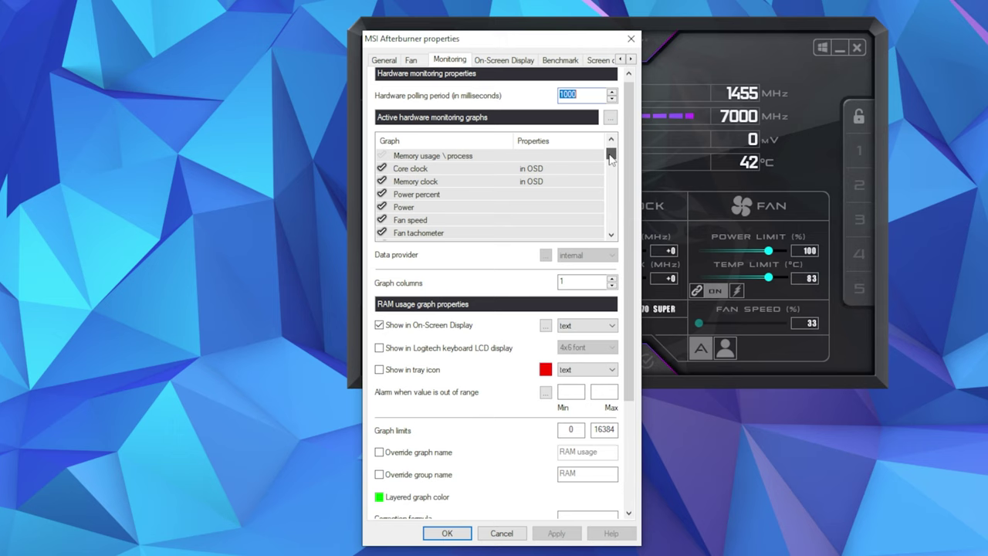
pyautogui.scroll(-5, 611, 156)
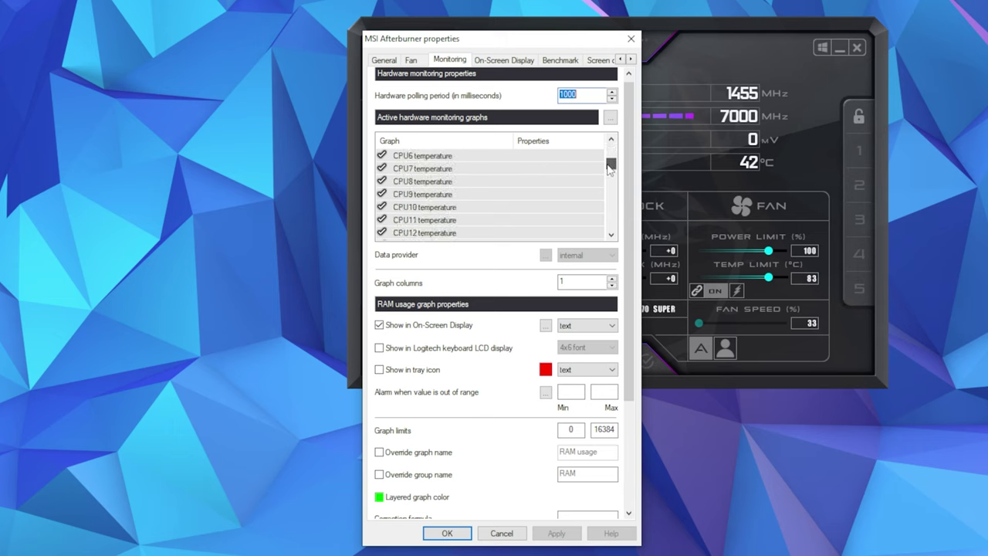
pyautogui.scroll(-2, 610, 169)
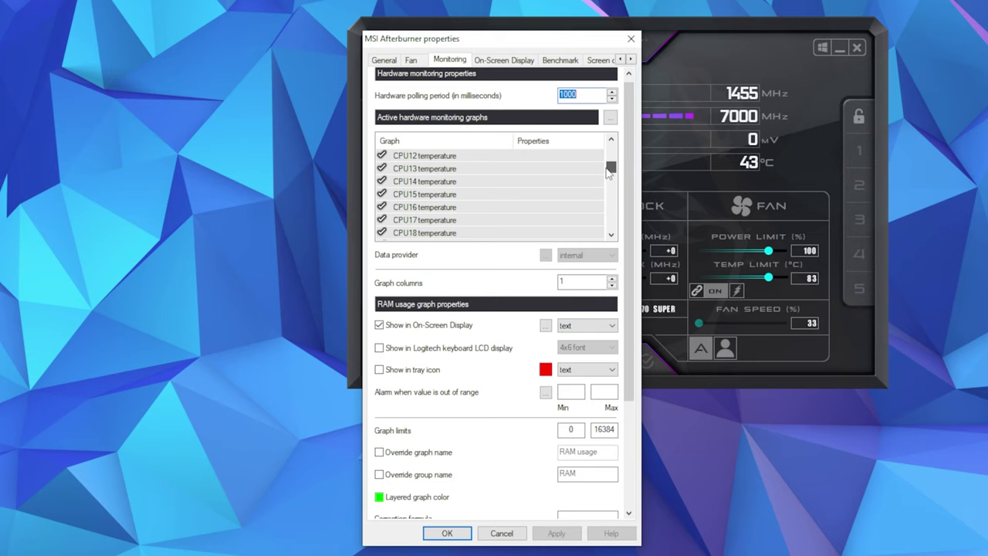
pyautogui.scroll(-2, 609, 173)
pyautogui.scroll(-1, 608, 176)
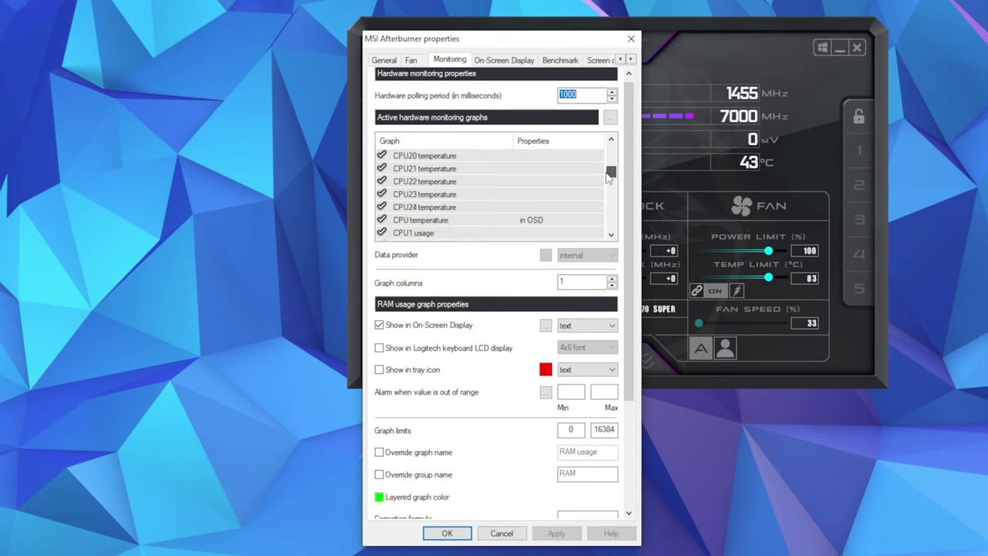
pyautogui.scroll(-1, 608, 177)
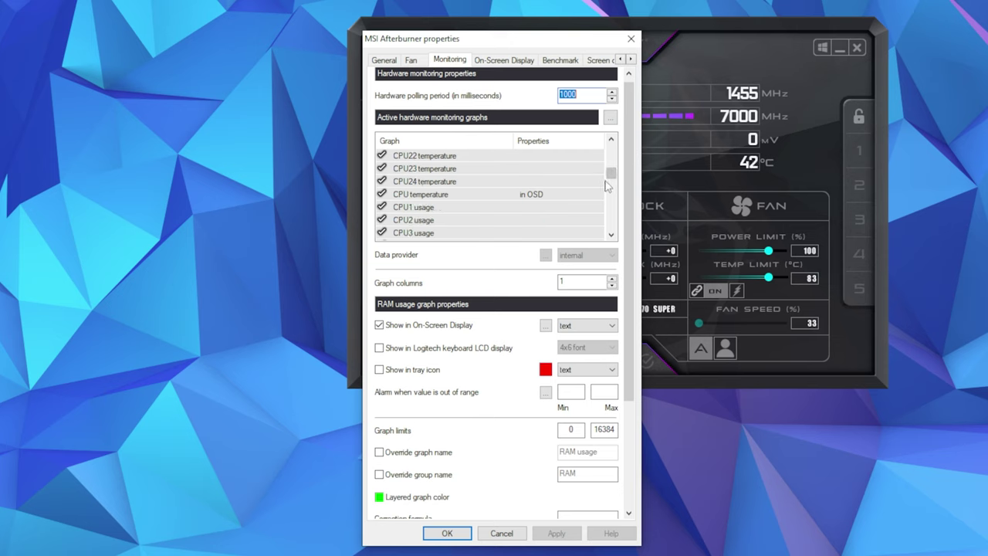
pyautogui.moveTo(607, 177); pyautogui.dragTo(605, 195)
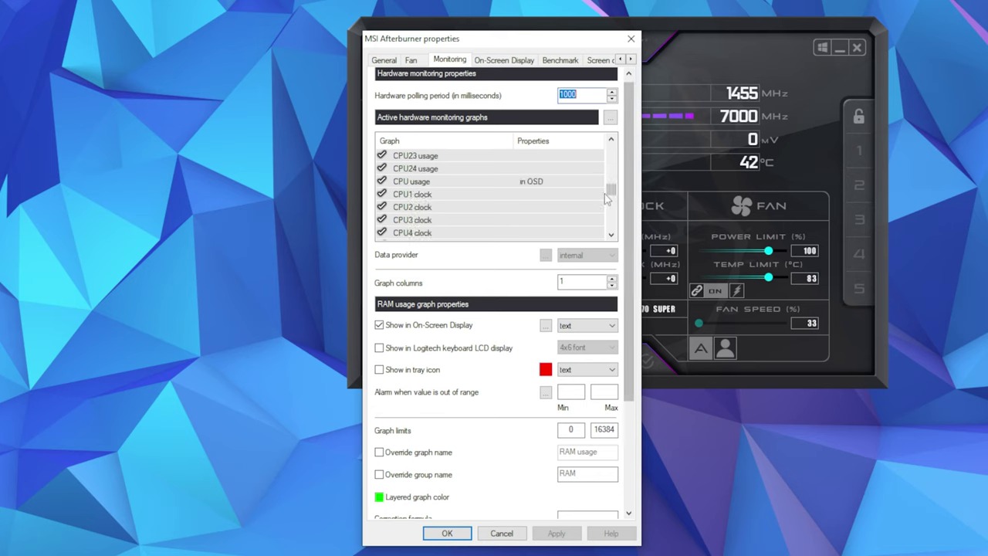
pyautogui.click(599, 194)
pyautogui.click(529, 182)
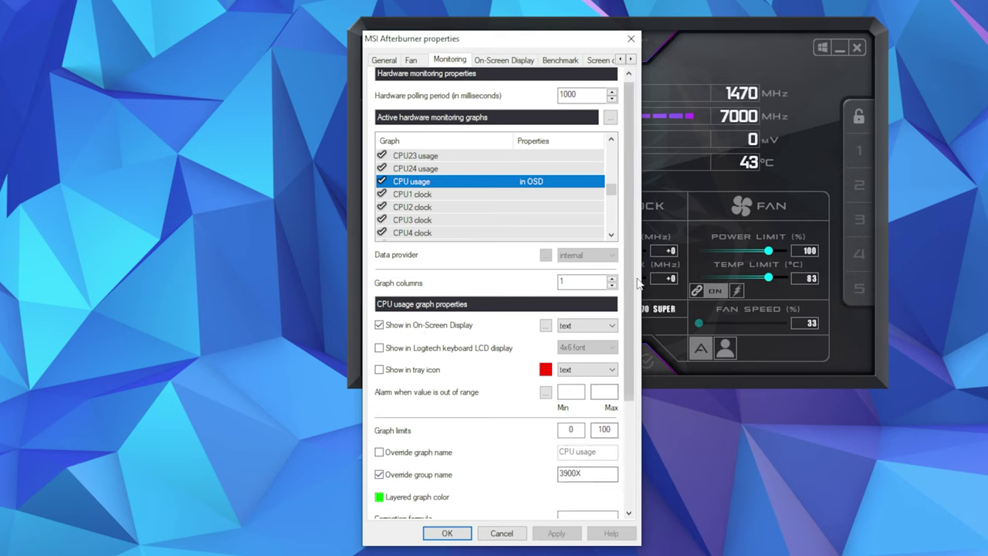
# - Review the CPU clock and RAM usage graphs, both in OSD, RAM with limits 0 to 16384
pyautogui.moveTo(607, 193); pyautogui.dragTo(613, 210)
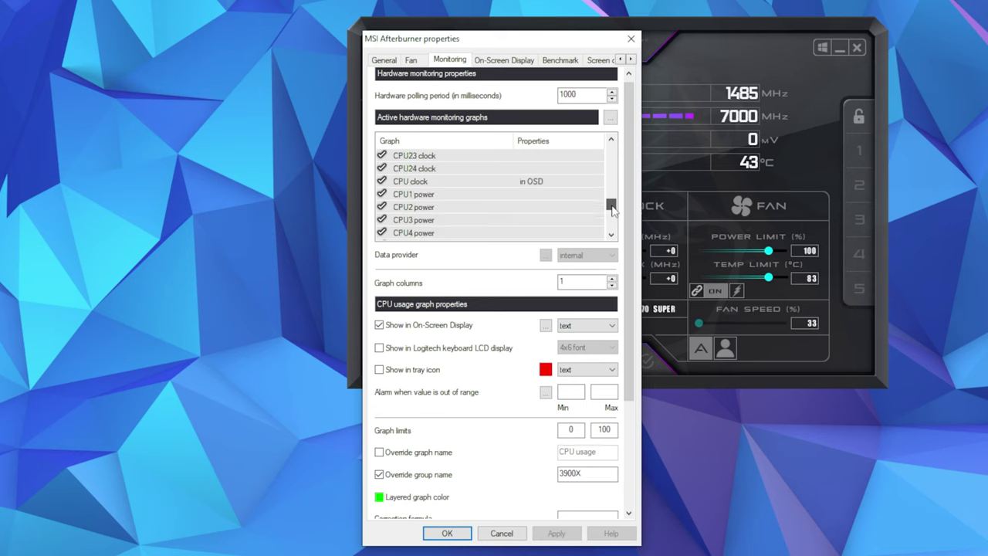
pyautogui.click(426, 182)
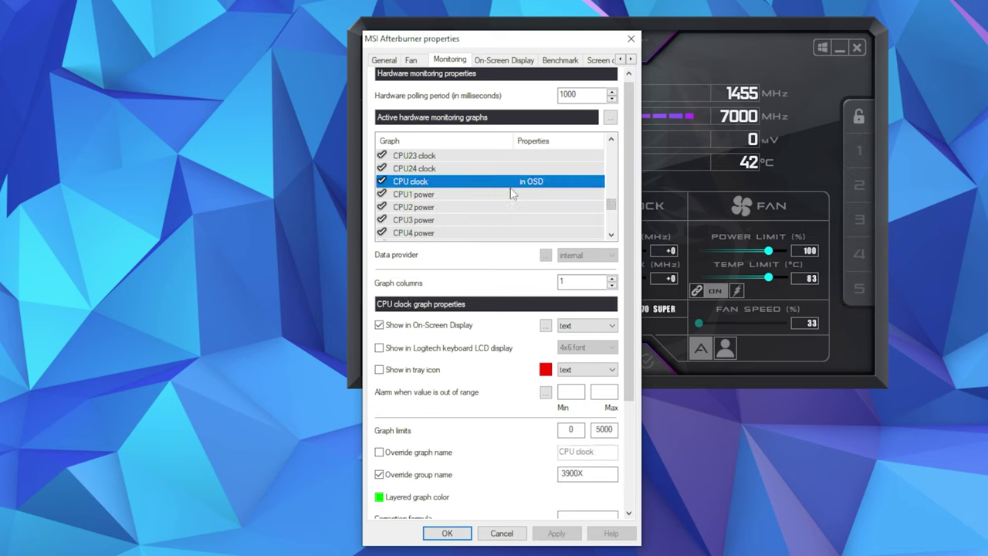
pyautogui.moveTo(610, 205); pyautogui.dragTo(616, 227)
pyautogui.scroll(1, 615, 224)
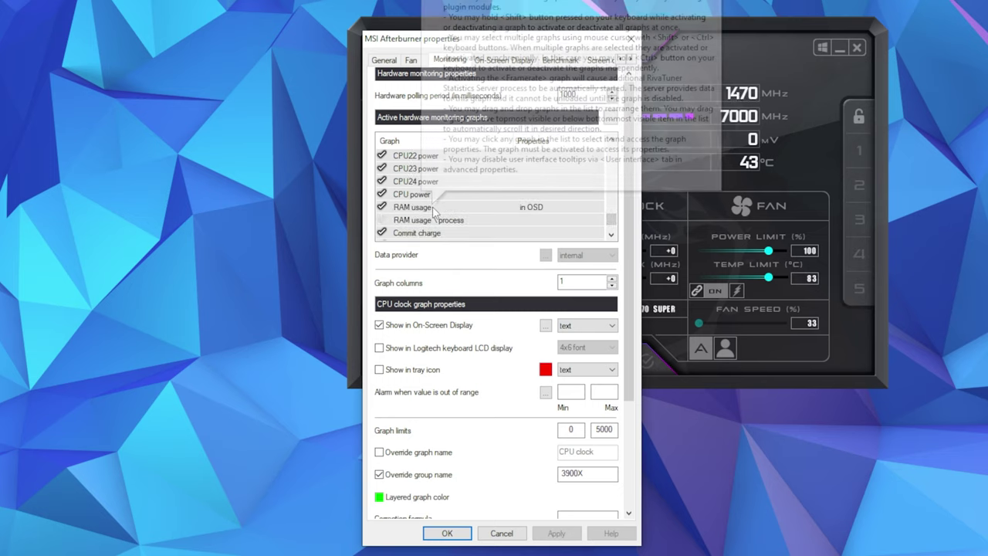
pyautogui.click(456, 209)
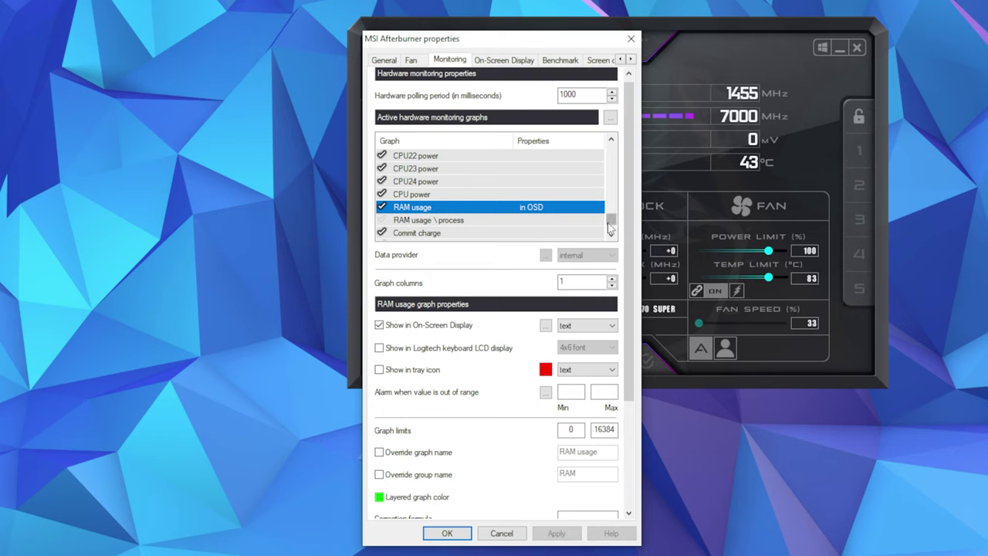
pyautogui.scroll(-2, 541, 201)
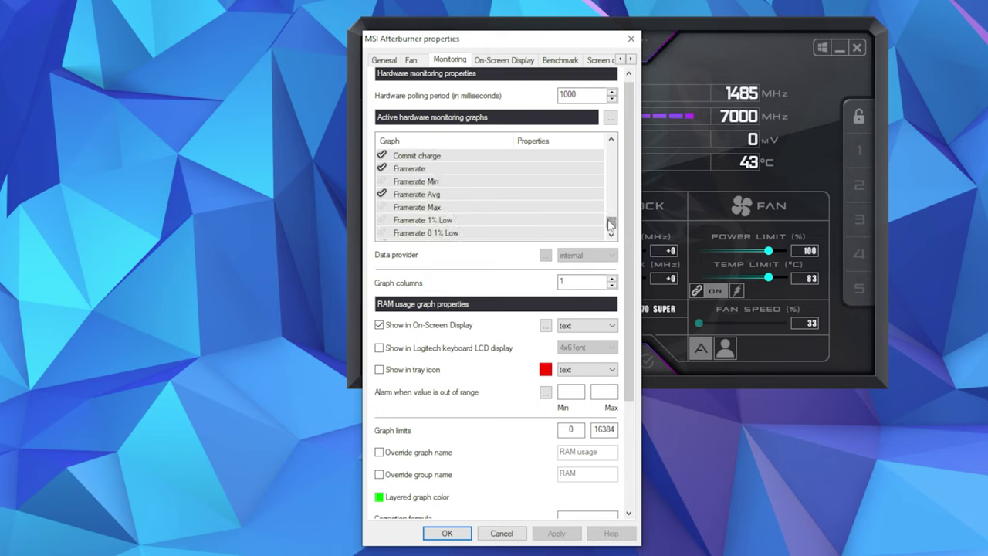
pyautogui.scroll(1, 524, 194)
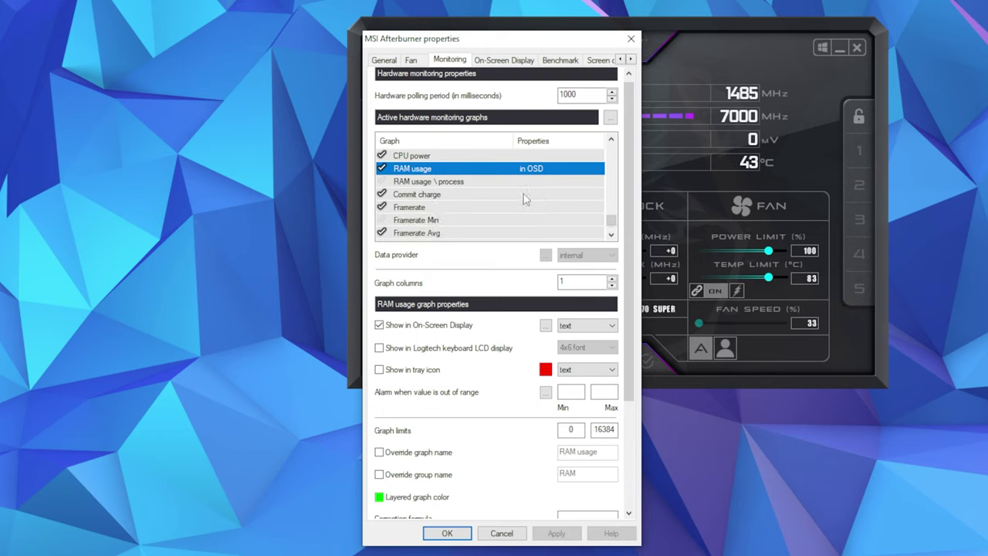
# - Enable Framerate in the on-screen display, override its group name to 'FPS', and apply
pyautogui.click(463, 210)
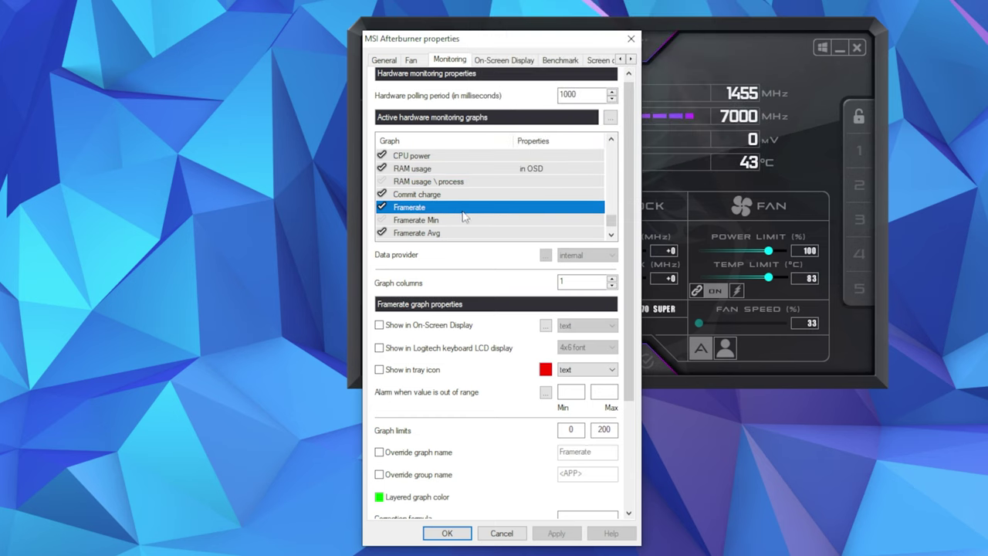
pyautogui.scroll(-1, 464, 217)
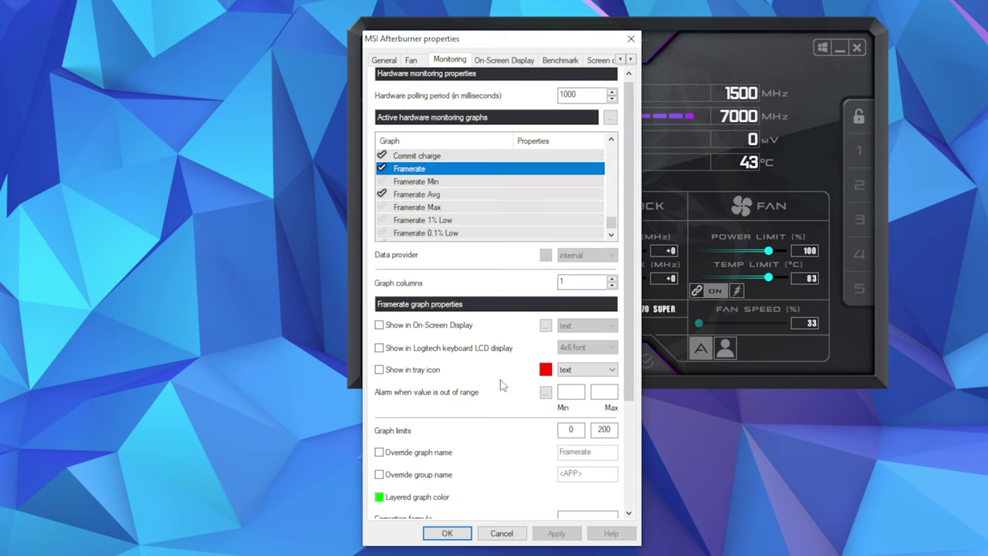
pyautogui.click(466, 330)
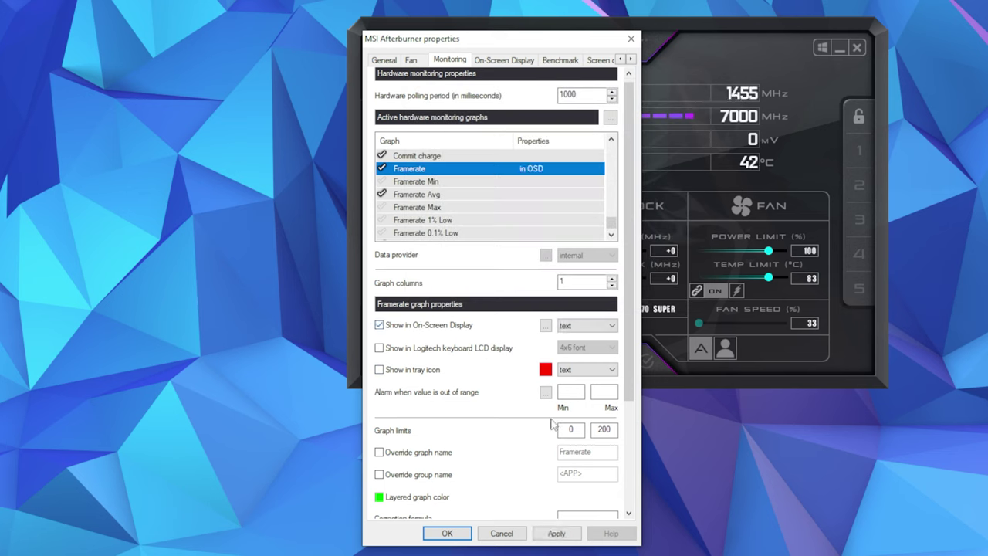
pyautogui.click(408, 478)
pyautogui.doubleClick(587, 473)
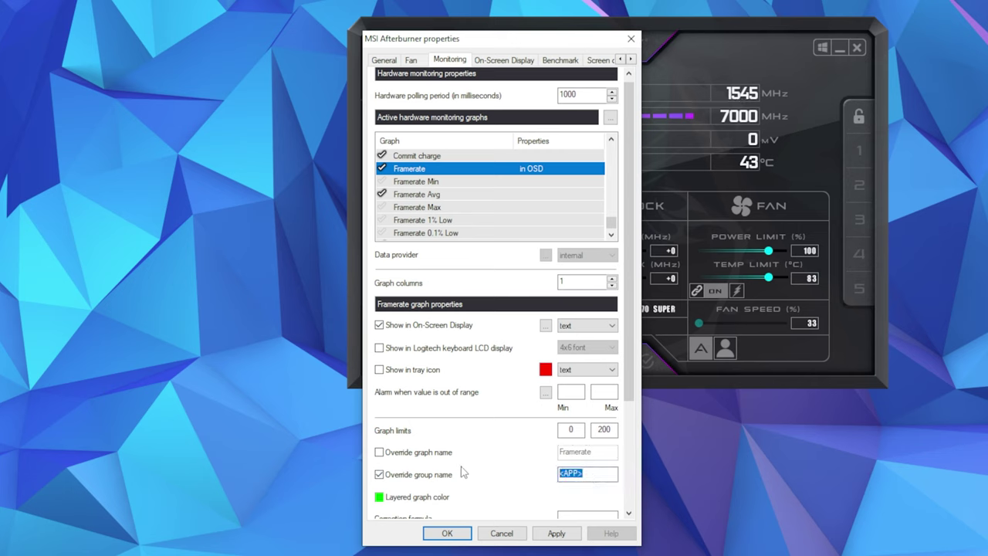
pyautogui.write('fps')
pyautogui.write('FPS')
pyautogui.click(556, 532)
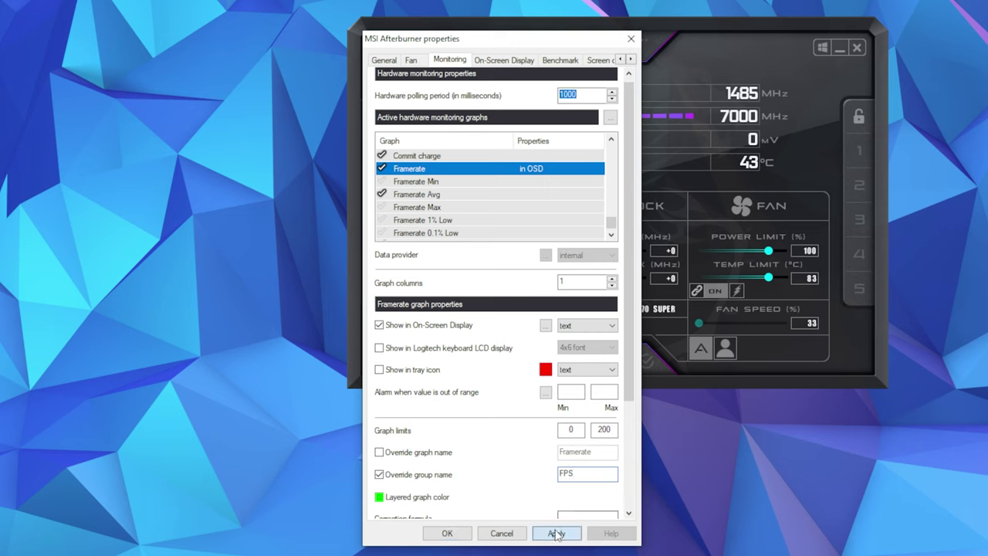
pyautogui.click(415, 197)
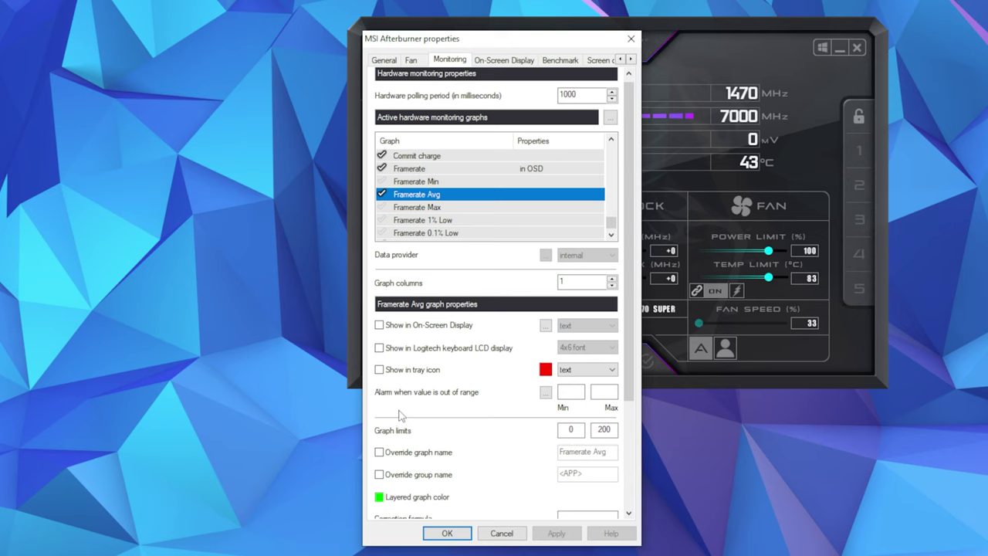
# - Show Framerate Avg in the on-screen display with group name 'FPS Avg' and apply
pyautogui.click(379, 474)
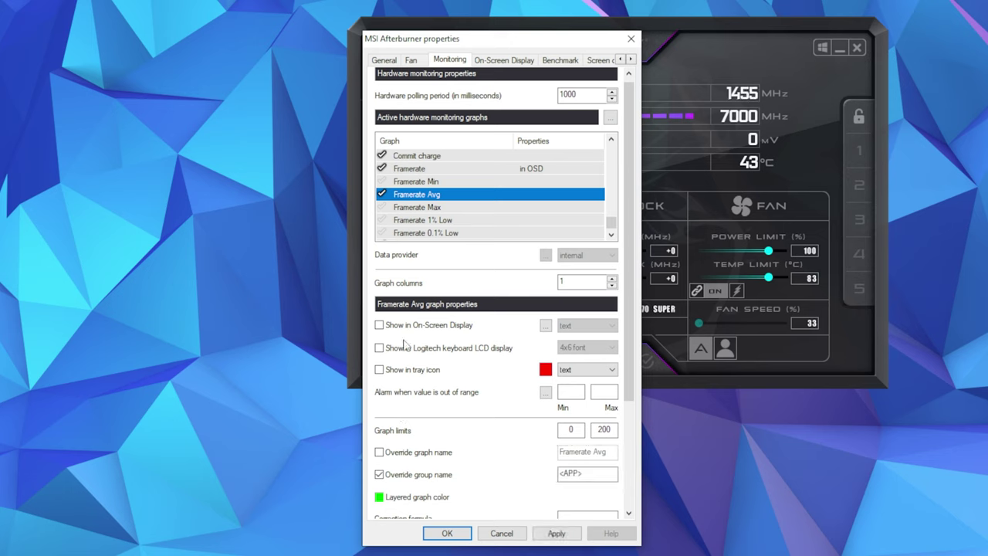
pyautogui.click(379, 325)
pyautogui.moveTo(610, 474); pyautogui.dragTo(500, 461)
pyautogui.write('FPS')
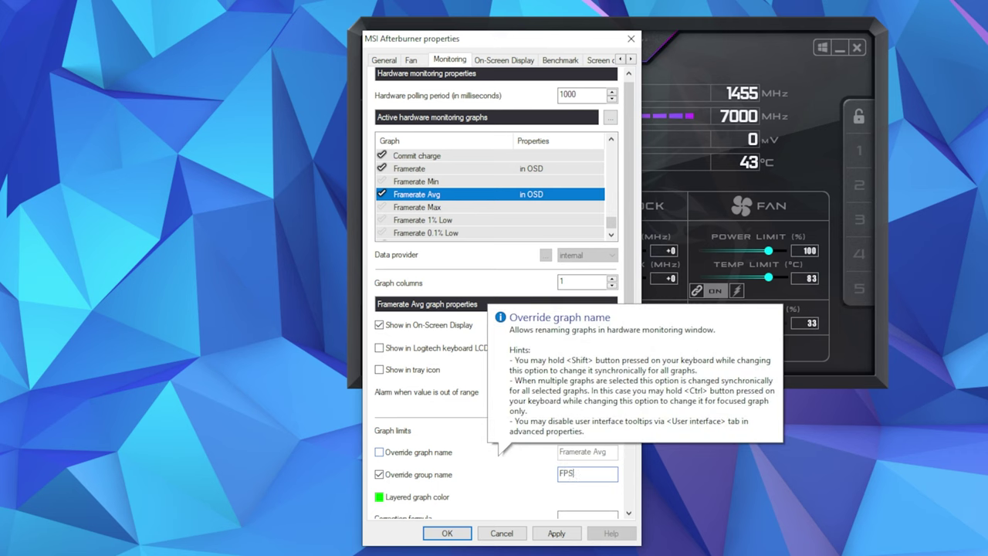
pyautogui.write(' Avg')
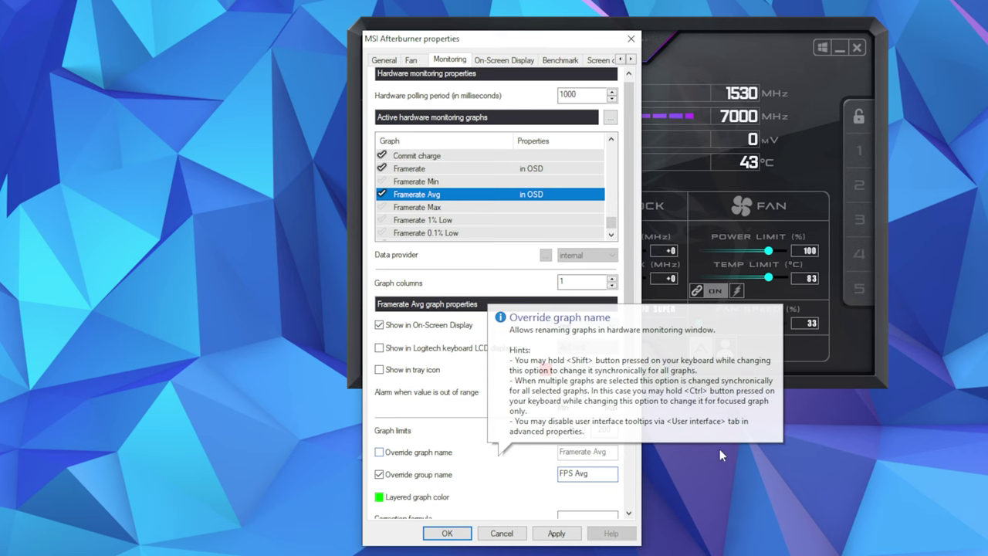
pyautogui.click(555, 534)
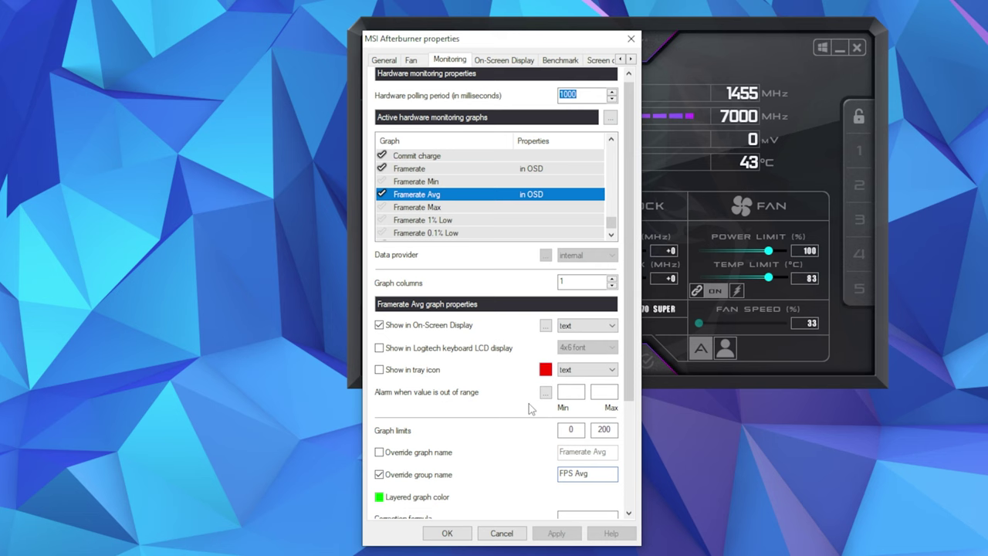
# - Compare the Framerate 1% Low and 0.1% Low graphs, settling on Framerate 1% Low
pyautogui.click(422, 220)
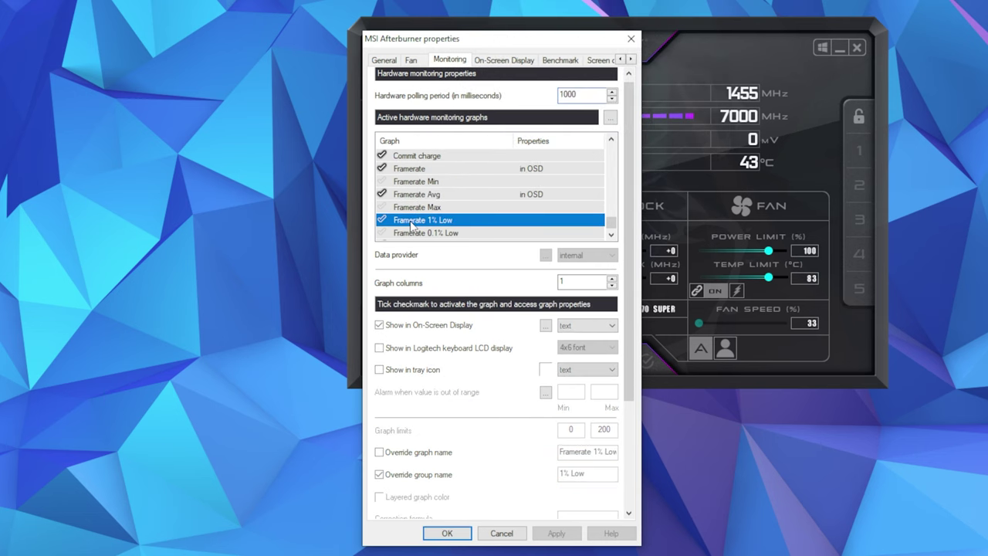
pyautogui.click(612, 236)
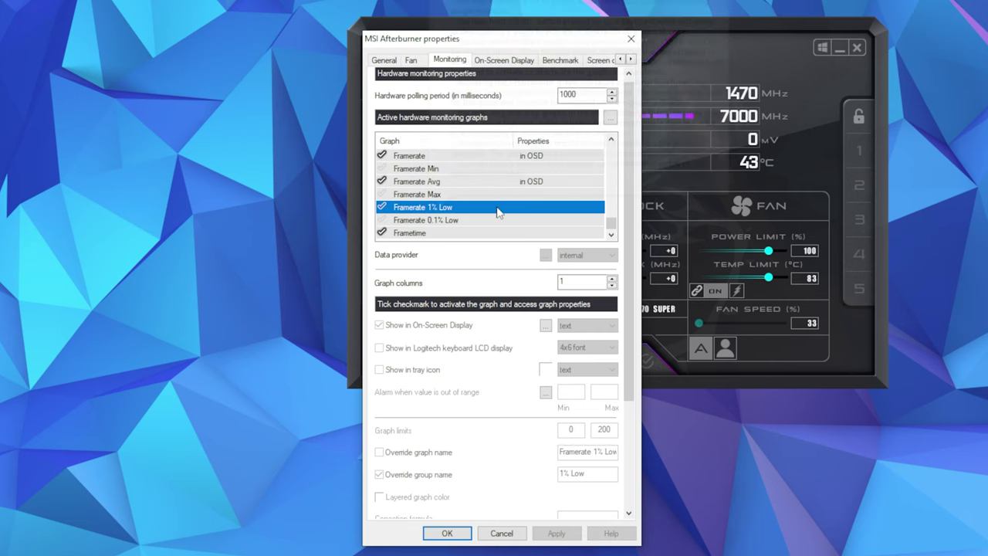
pyautogui.click(439, 223)
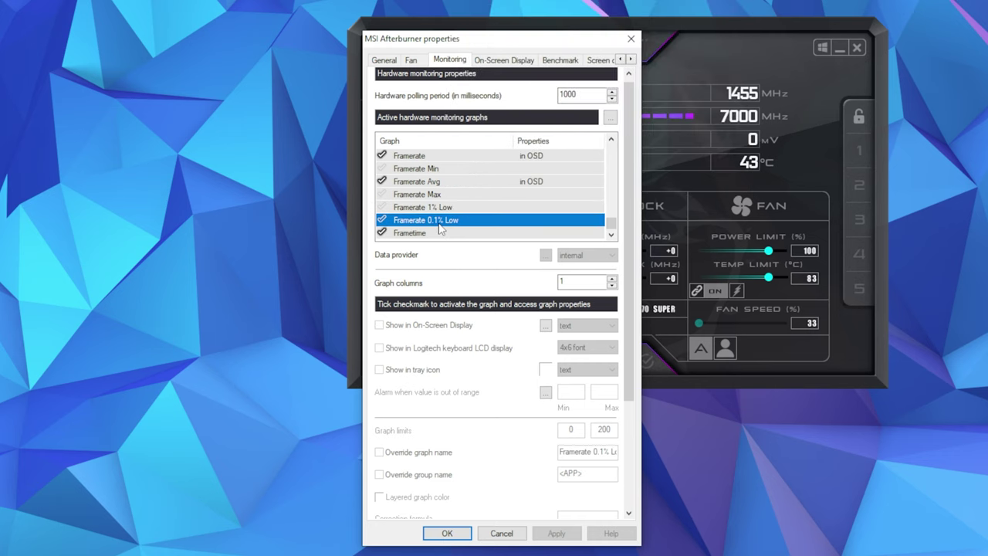
pyautogui.click(455, 212)
pyautogui.click(459, 222)
pyautogui.click(459, 210)
pyautogui.click(462, 222)
pyautogui.click(417, 207)
# - Show Framerate 1% Low in the on-screen display under group '1% Low' as text only
pyautogui.click(382, 207)
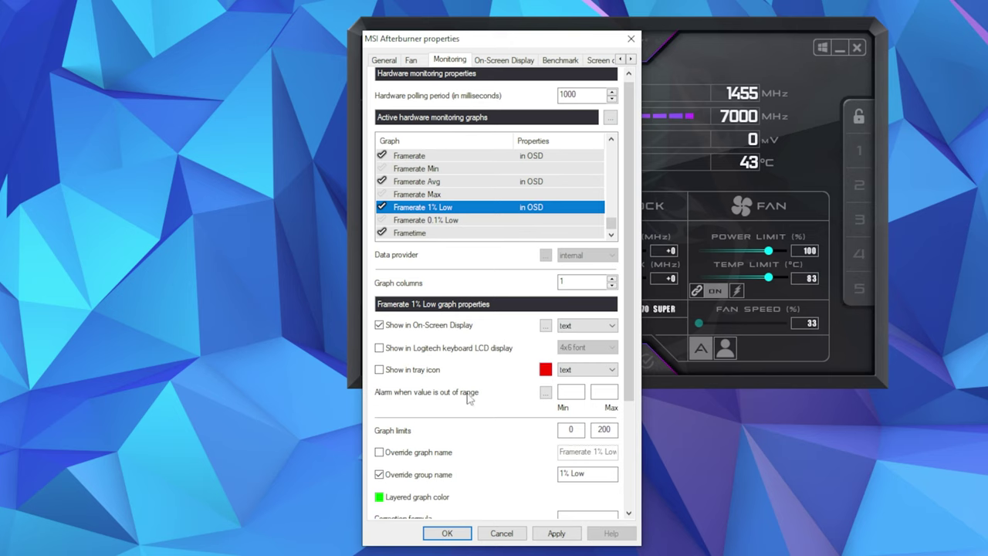
pyautogui.doubleClick(582, 475)
pyautogui.click(602, 479)
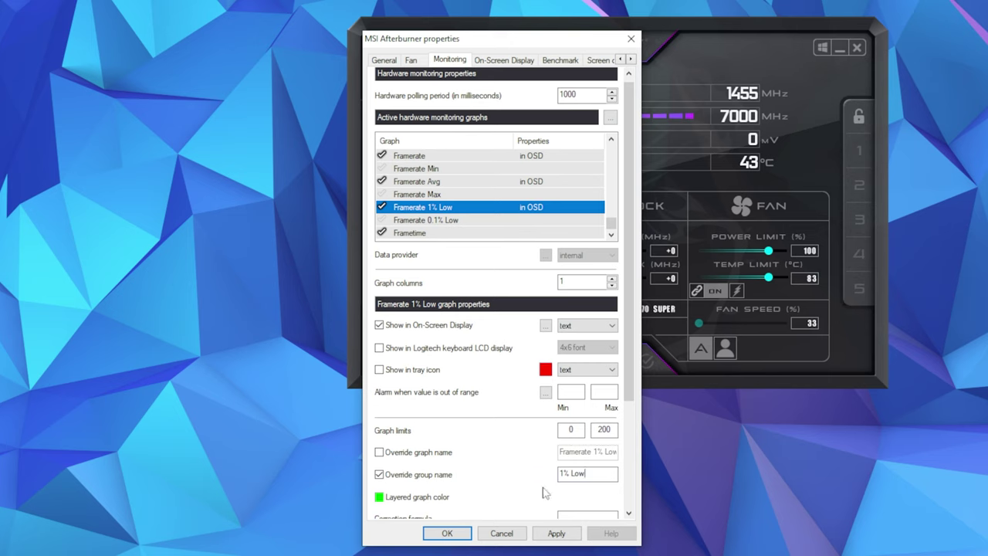
pyautogui.click(593, 330)
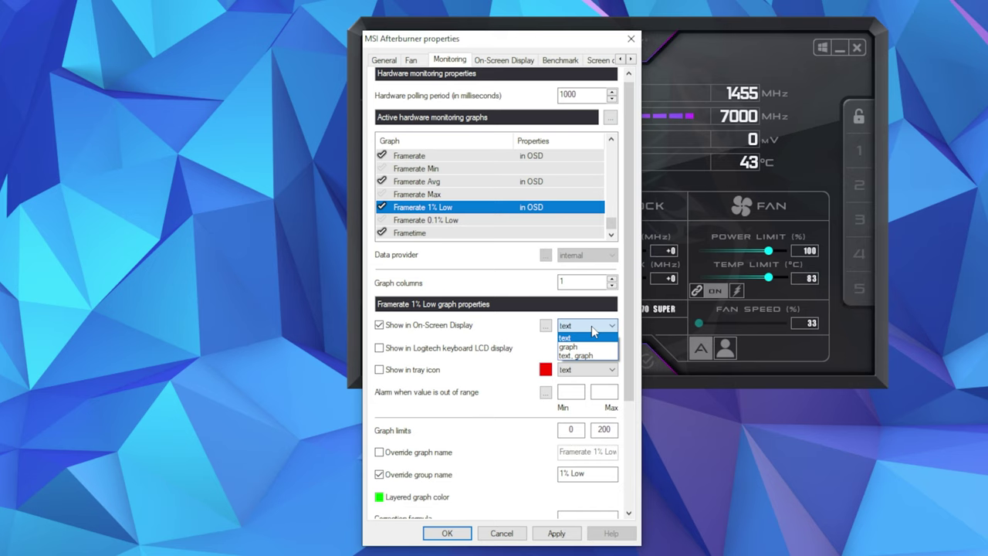
pyautogui.click(591, 337)
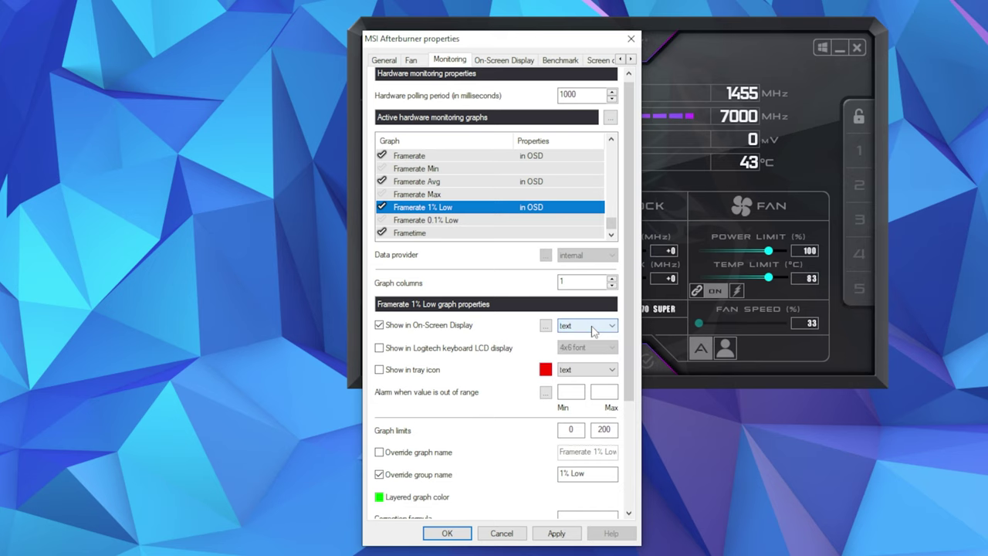
# - Drag Frametime under Framerate 1% Low and enable it in the OSD with 'text, graph' style
pyautogui.click(427, 234)
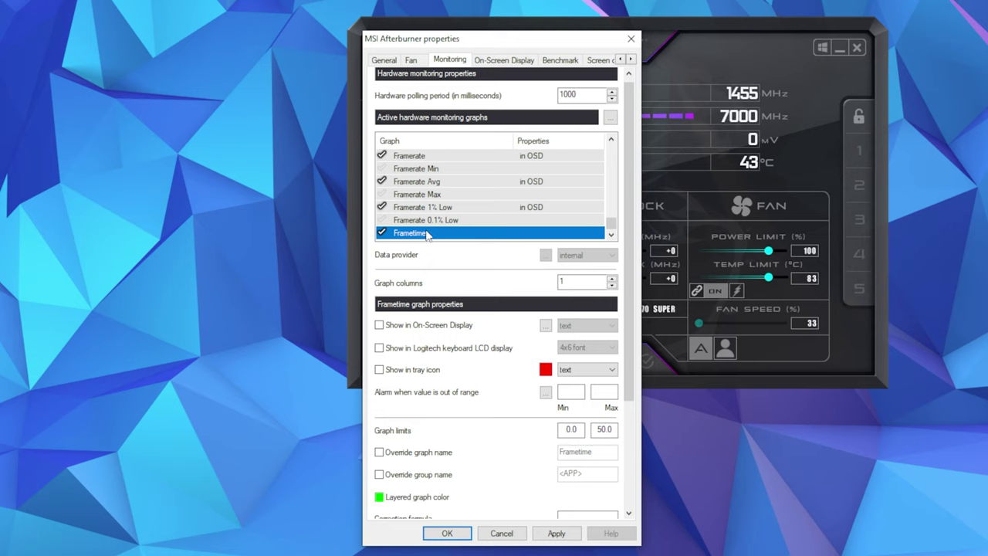
pyautogui.click(422, 207)
pyautogui.click(439, 233)
pyautogui.moveTo(421, 237)
pyautogui.mouseDown()
pyautogui.moveTo(423, 195)
pyautogui.moveTo(410, 232)
pyautogui.mouseUp()
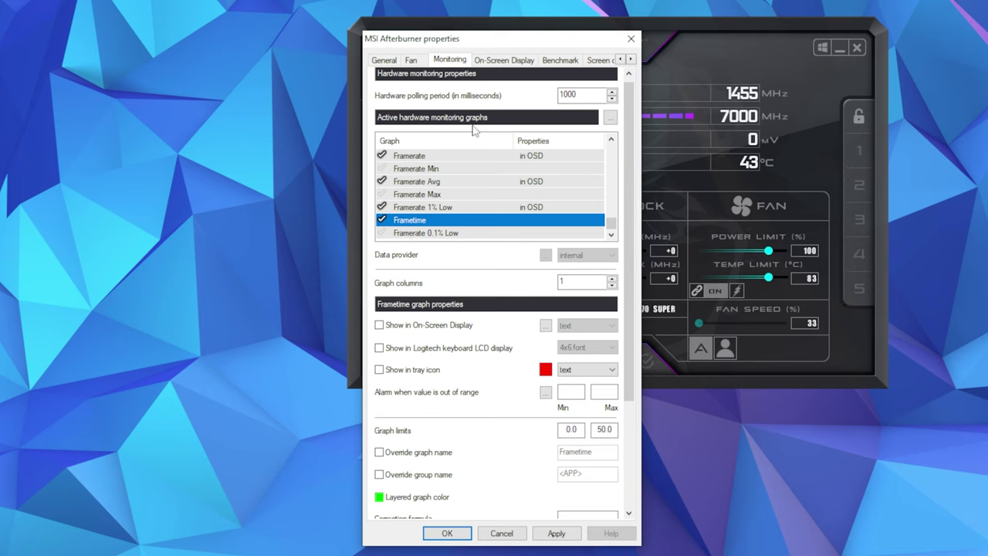
pyautogui.click(405, 326)
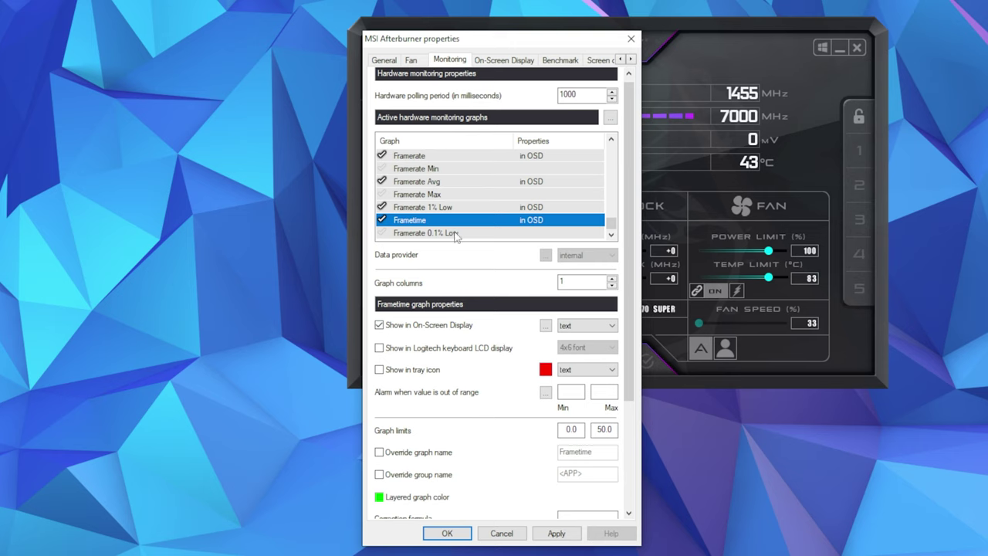
pyautogui.click(563, 328)
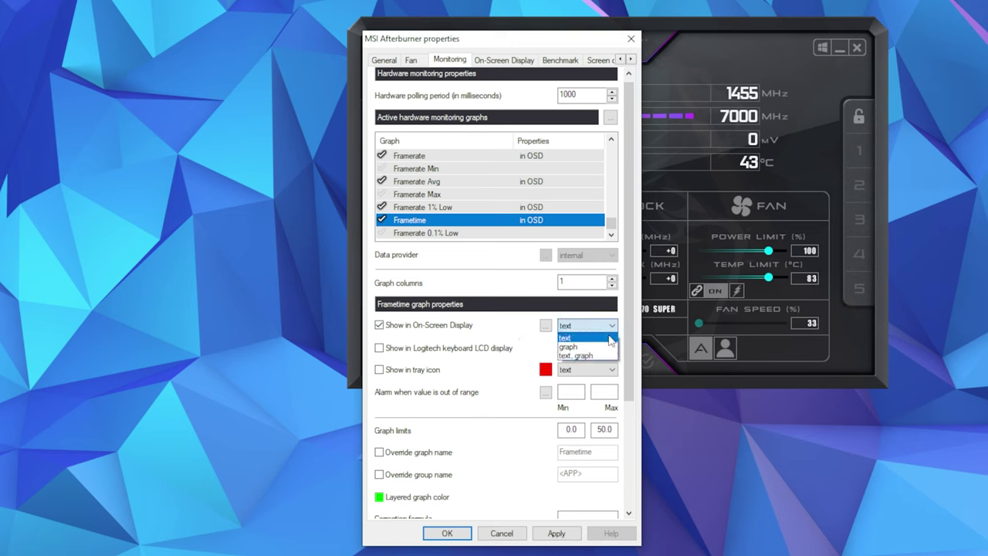
pyautogui.click(610, 350)
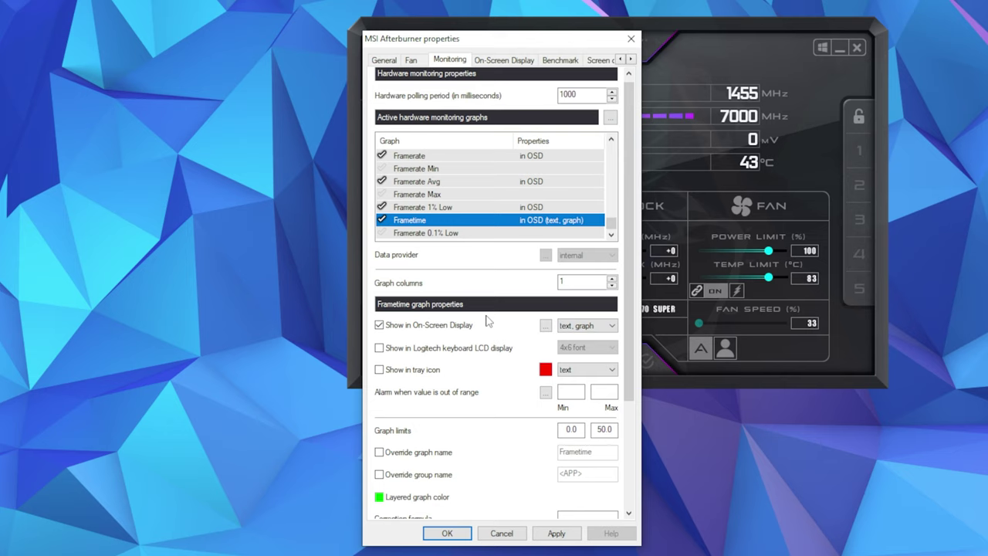
pyautogui.scroll(-3, 632, 332)
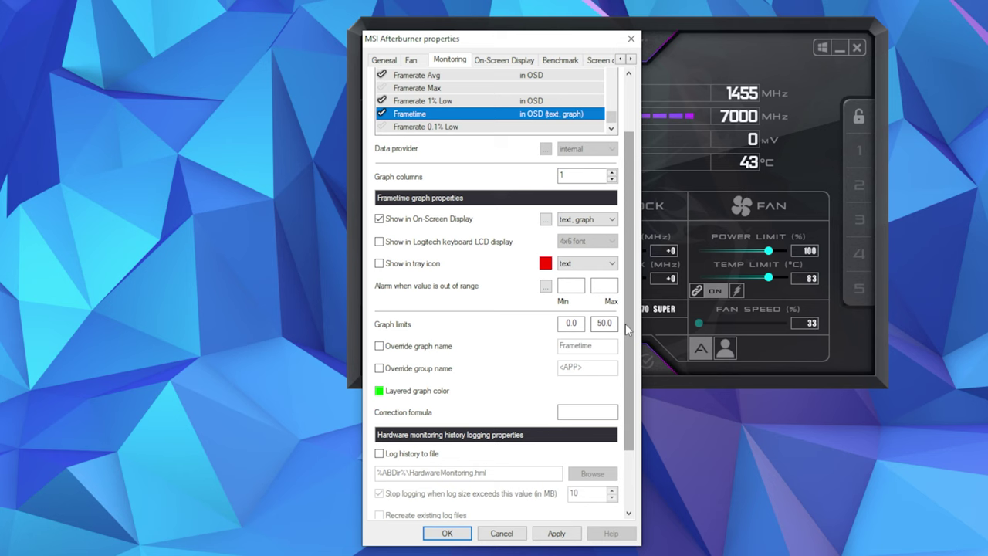
pyautogui.moveTo(626, 324); pyautogui.dragTo(626, 259)
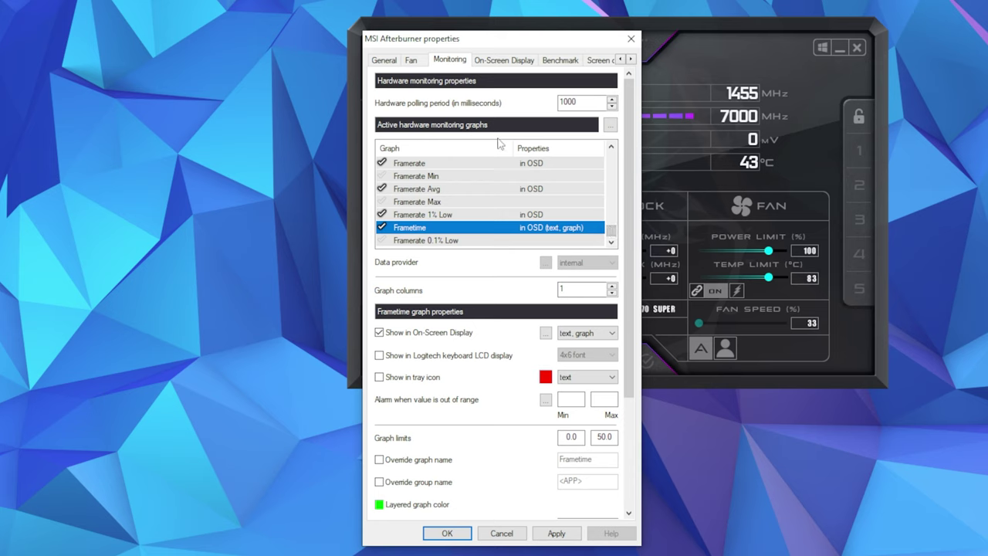
pyautogui.moveTo(615, 234); pyautogui.dragTo(612, 167)
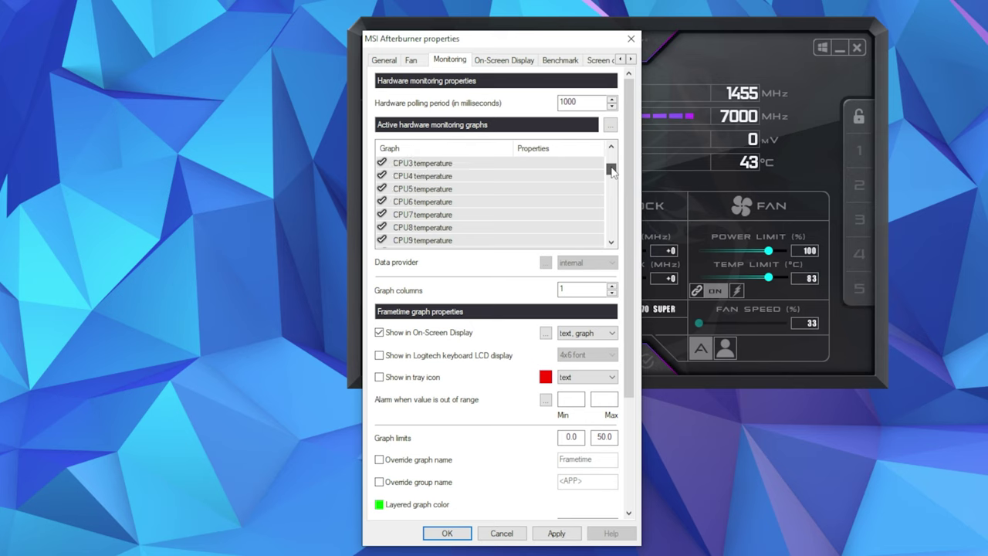
pyautogui.moveTo(612, 173)
pyautogui.mouseDown()
pyautogui.moveTo(606, 239)
pyautogui.moveTo(616, 232)
pyautogui.moveTo(610, 159)
pyautogui.mouseUp()
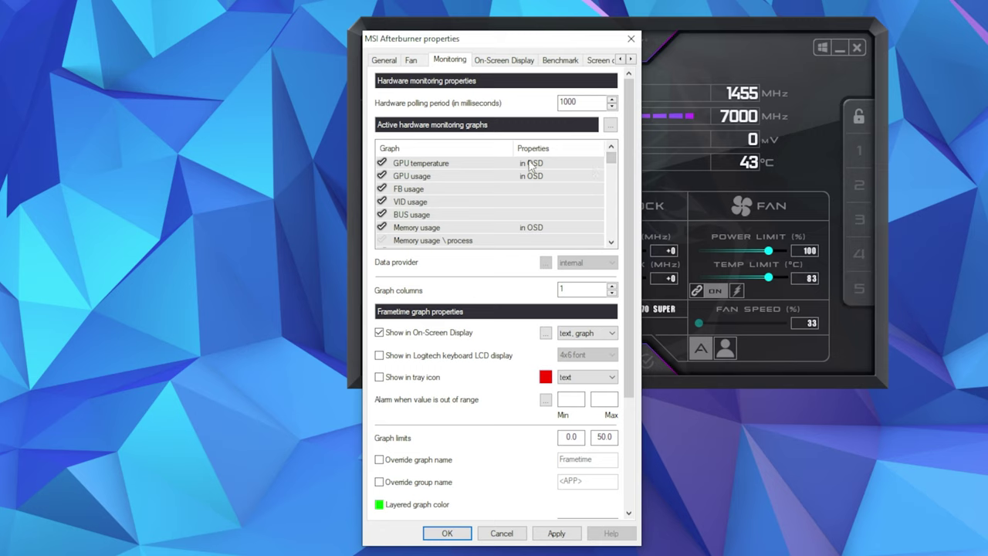
# - Review the On-Screen Display toggle hotkey, apply the settings, and view the Benchmark hotkeys
pyautogui.click(509, 66)
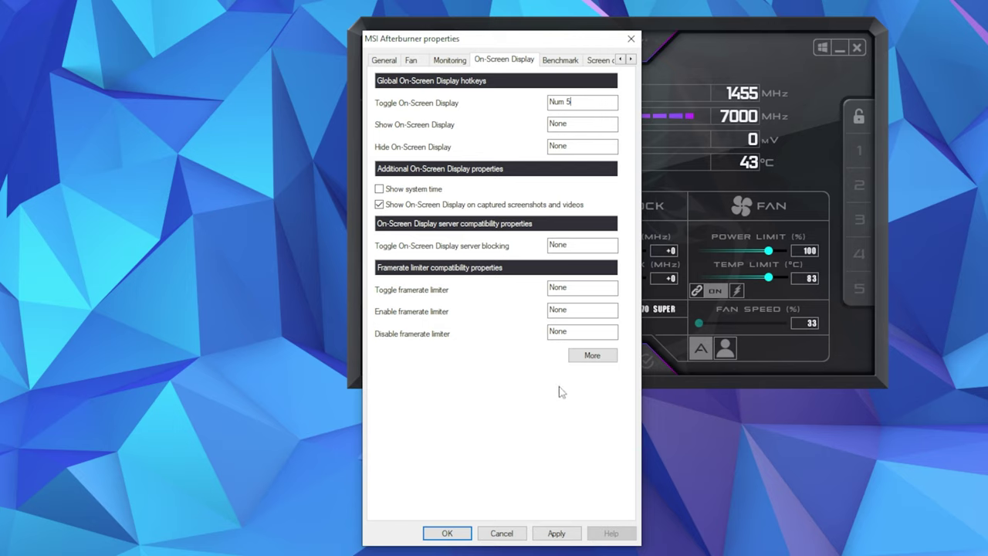
pyautogui.click(556, 533)
pyautogui.click(560, 60)
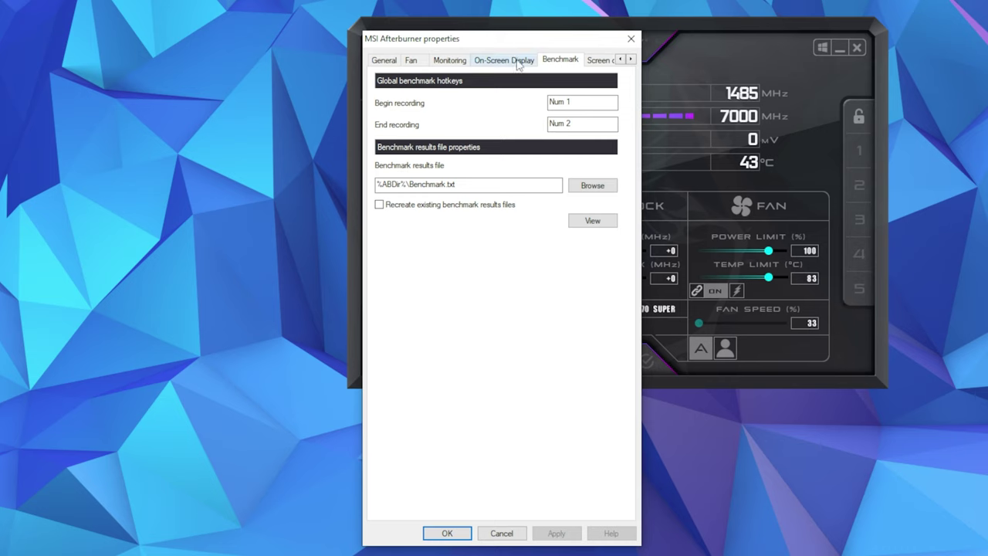
# - Check the Num 1 begin-recording hotkey, then close the properties window with OK
pyautogui.click(574, 102)
pyautogui.click(448, 534)
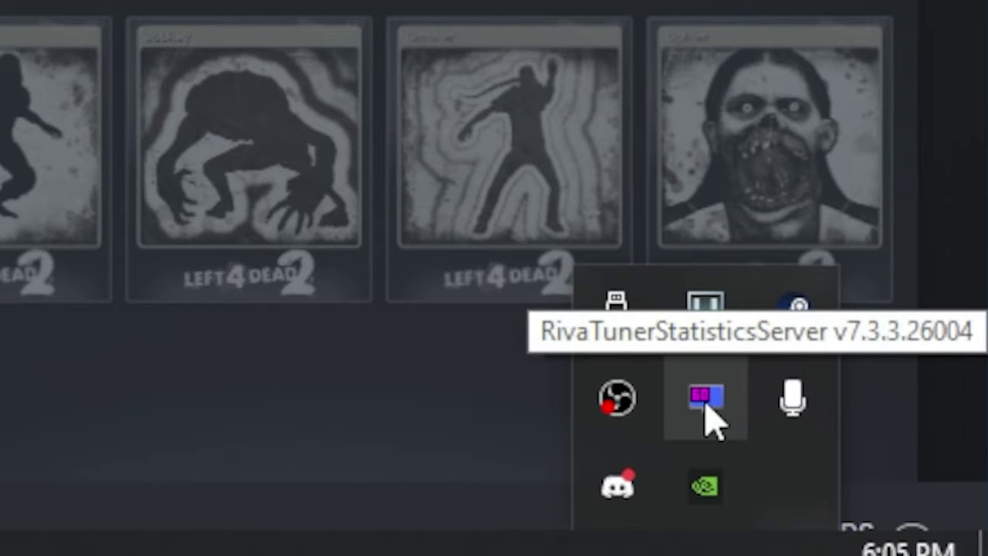
# - Open RivaTuner Statistics Server's main window from its system tray icon
pyautogui.click(705, 401)
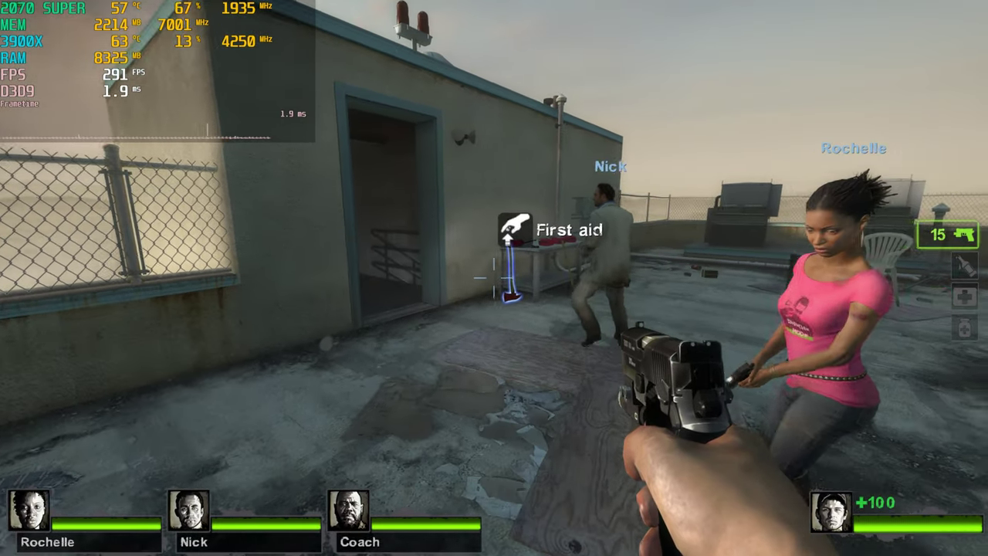
# - Take a melee weapon from the table and walk through the rooftop doorway into the stairwell
pyautogui.press('w')
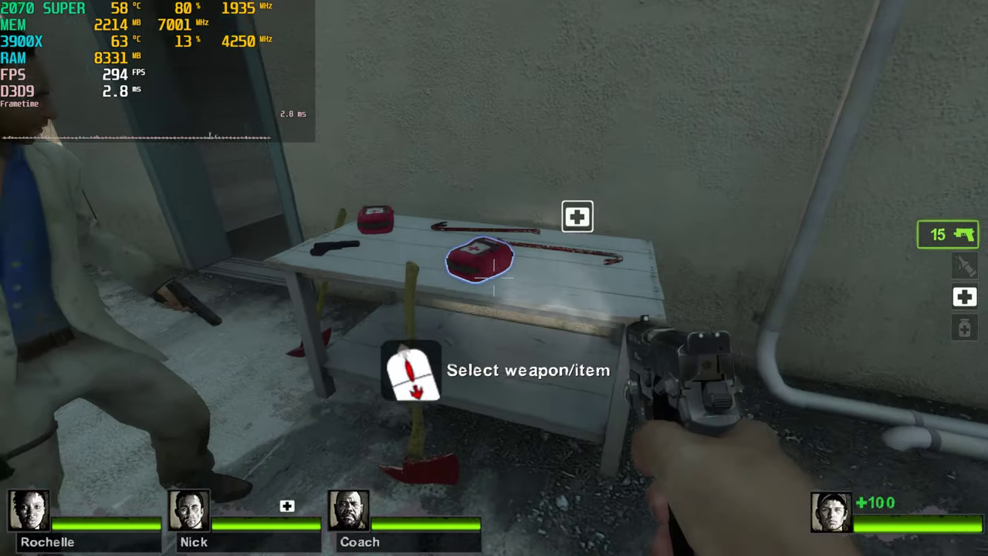
pyautogui.press('e')
pyautogui.press('e')
pyautogui.press('s')
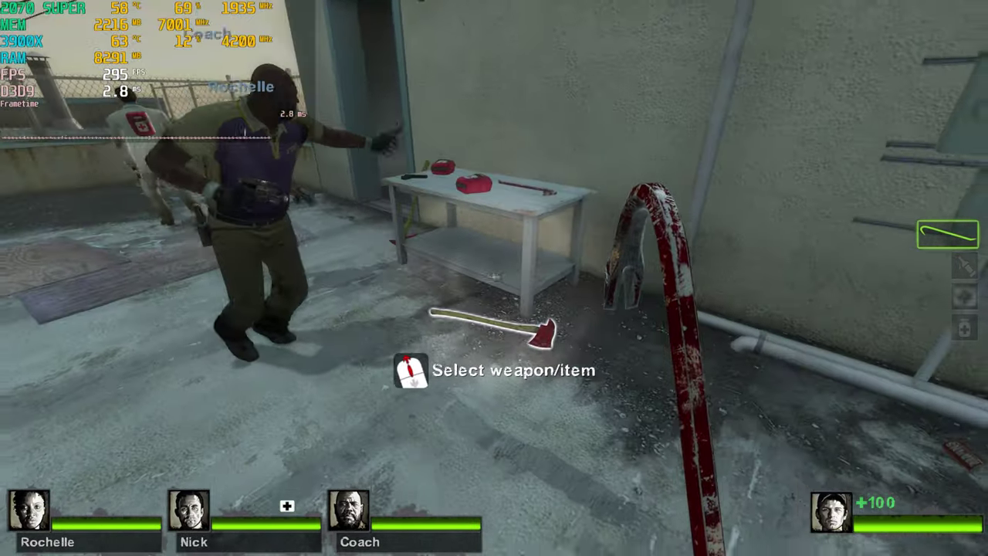
pyautogui.press('e')
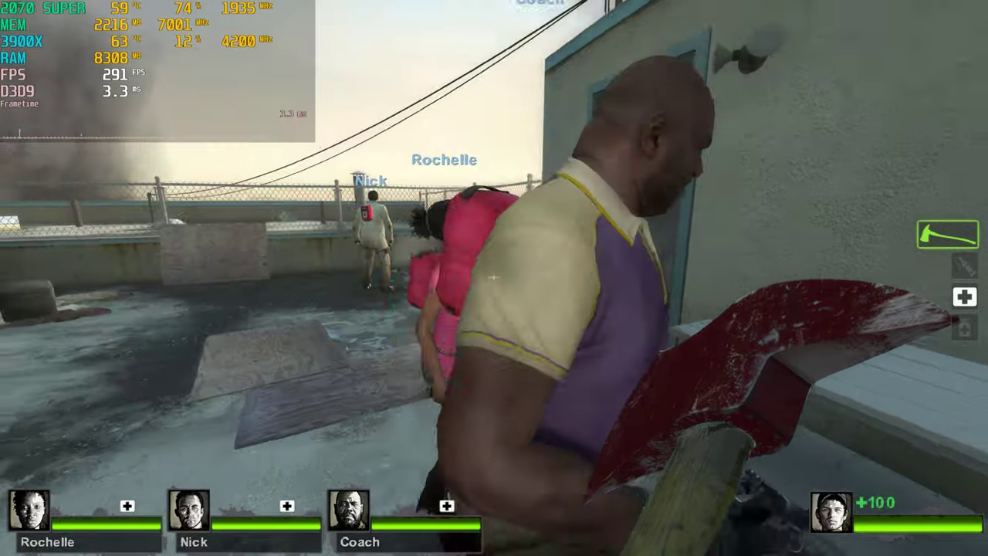
pyautogui.press('w')
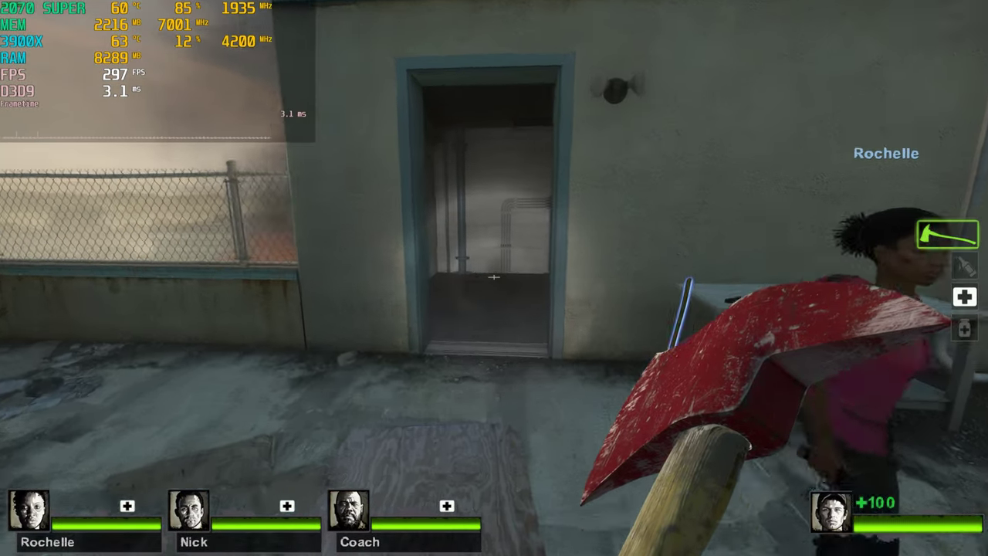
pyautogui.press('w')
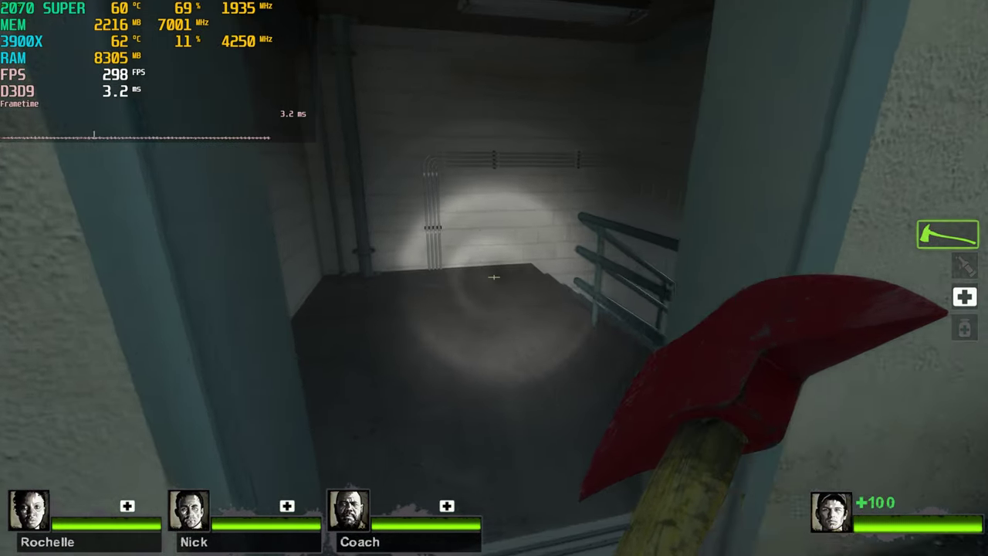
pyautogui.press('w')
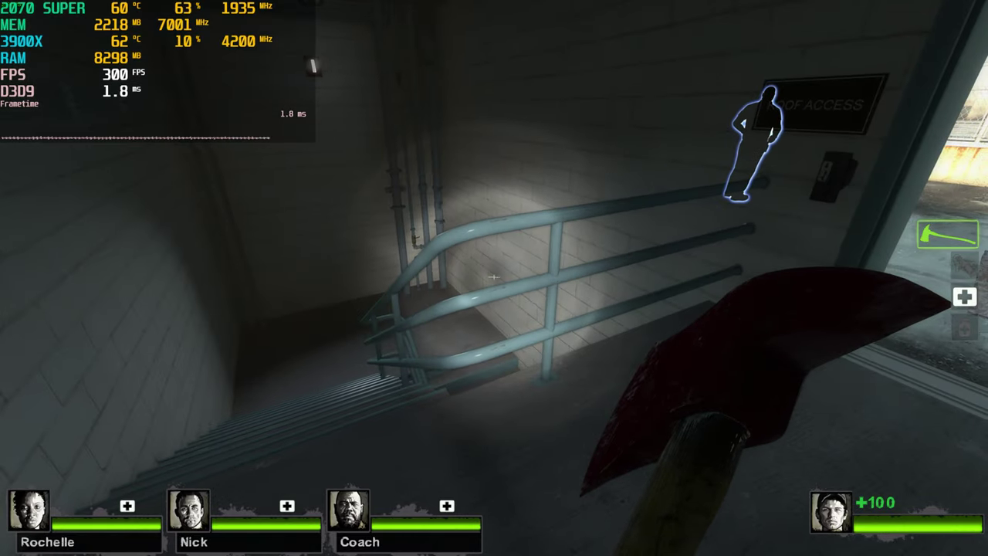
pyautogui.press('w')
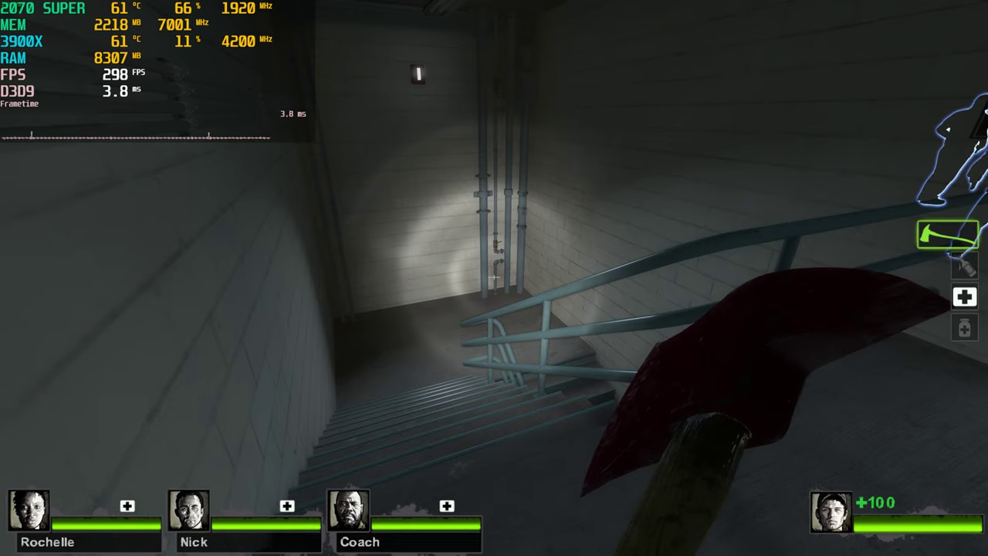
# - Descend the stairwell to Floor 8 and open its door
pyautogui.press('w')
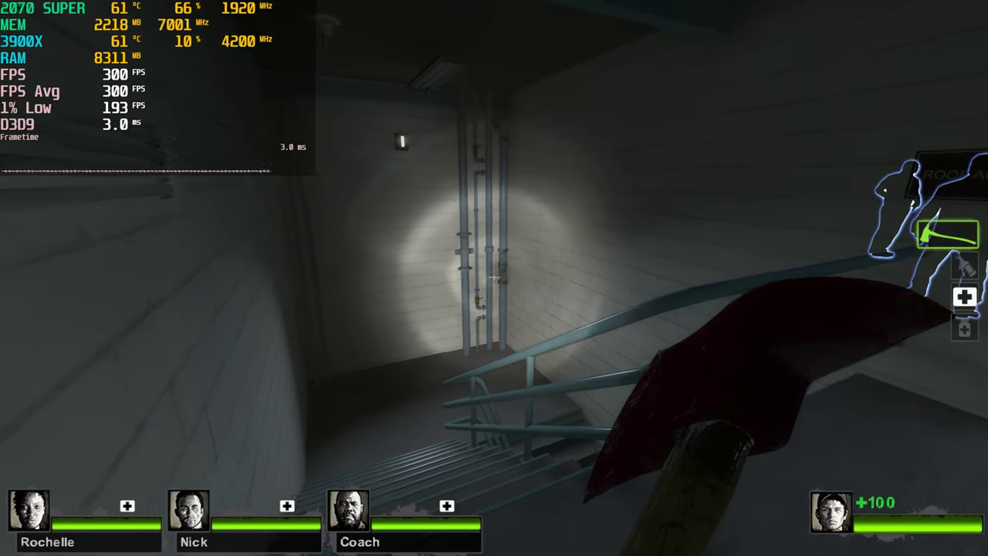
pyautogui.press('w')
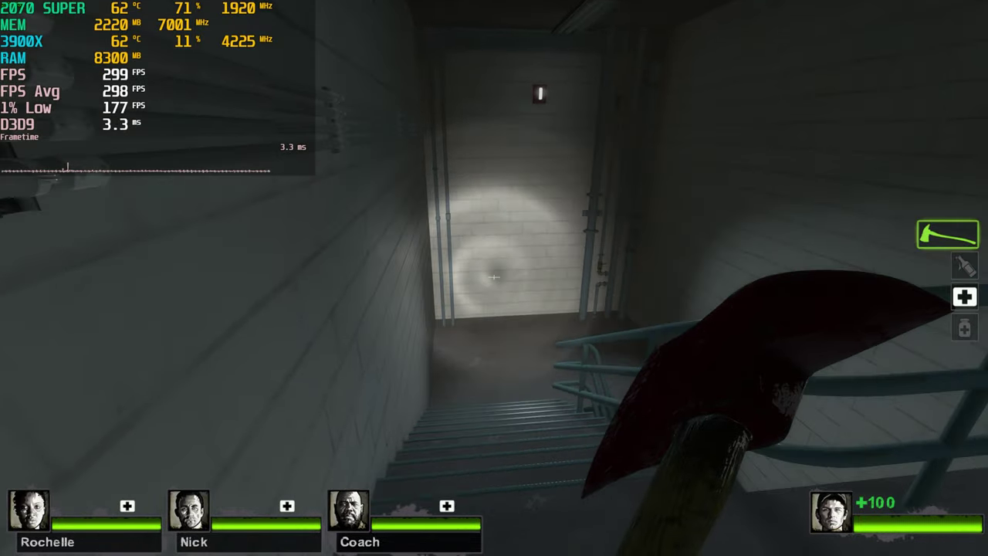
pyautogui.press('w')
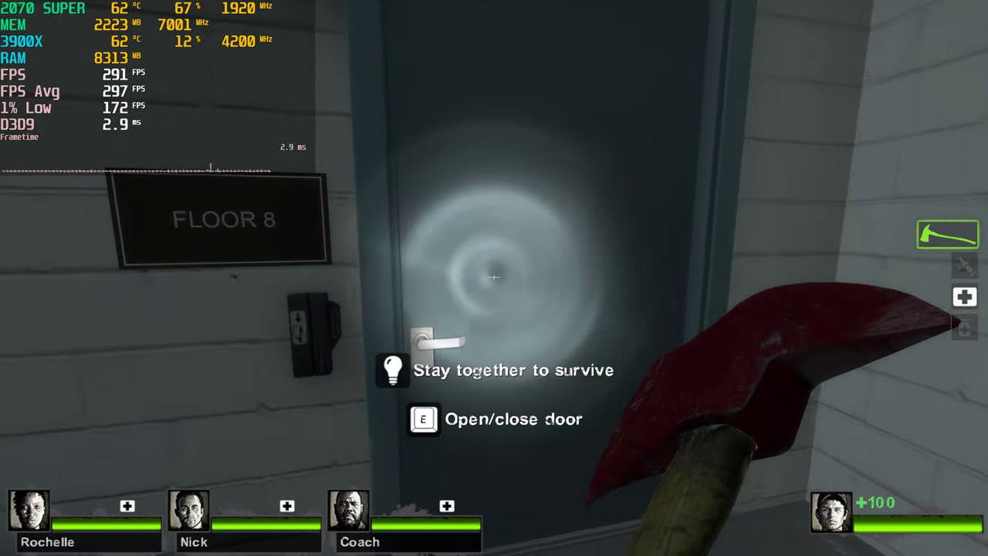
pyautogui.press('s')
pyautogui.press('w')
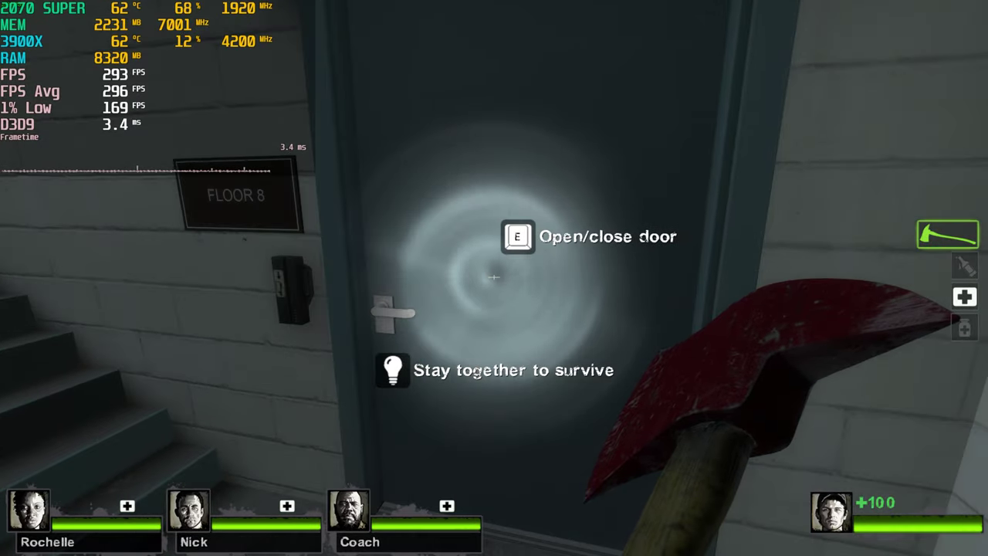
pyautogui.press('w')
# - Fight the zombies through the rooms and balconies with the fire axe
pyautogui.click(494, 278)
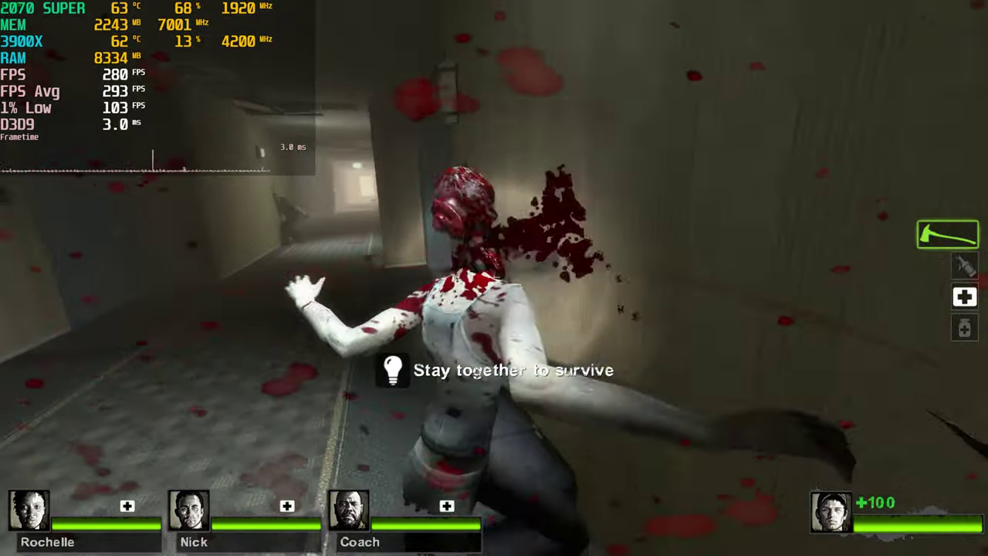
pyautogui.press('w')
pyautogui.click(494, 278)
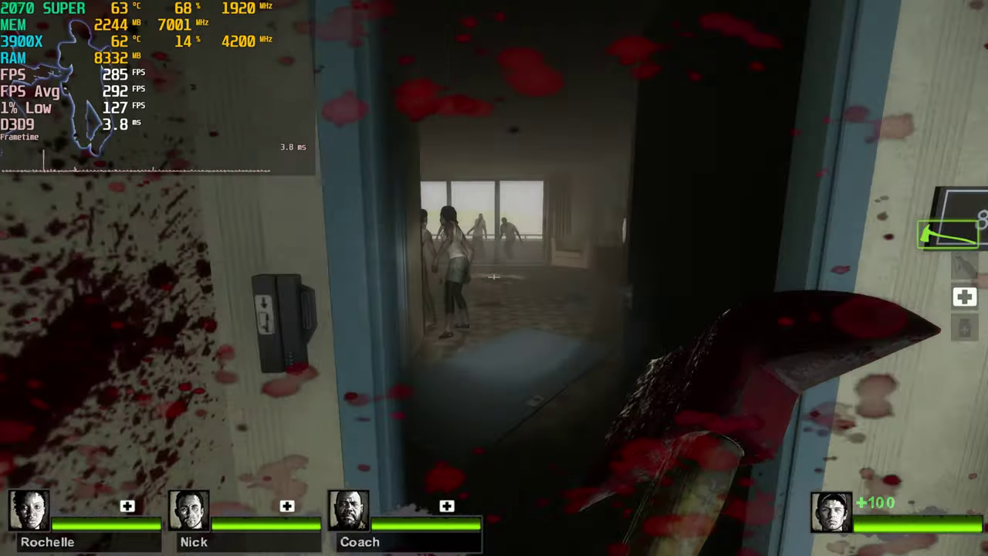
pyautogui.press('w')
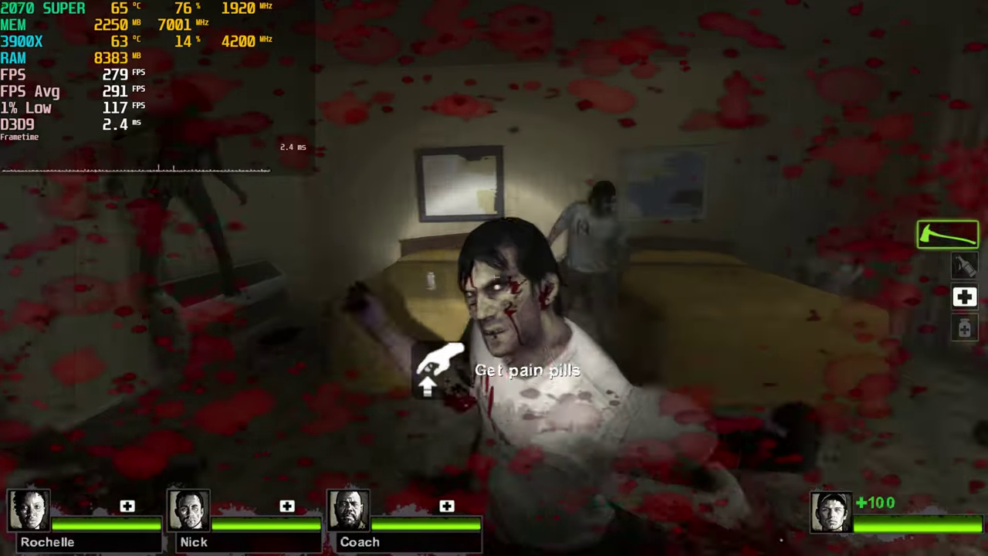
pyautogui.click(494, 278)
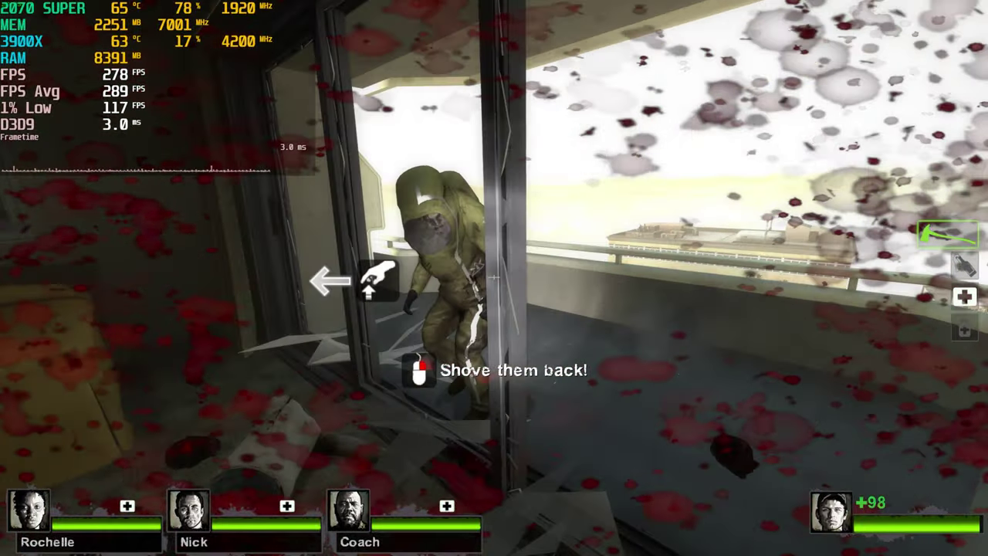
pyautogui.click(495, 278)
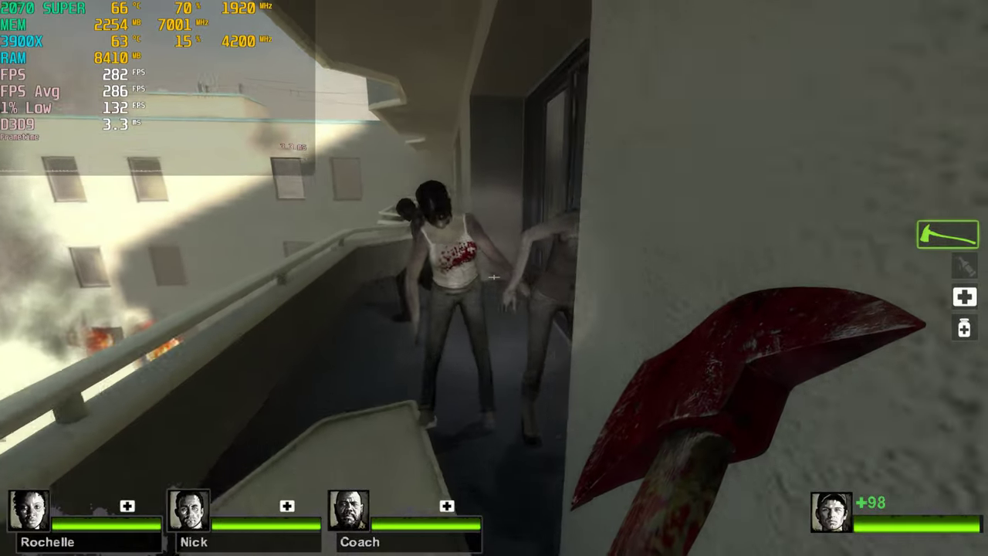
pyautogui.click(494, 277)
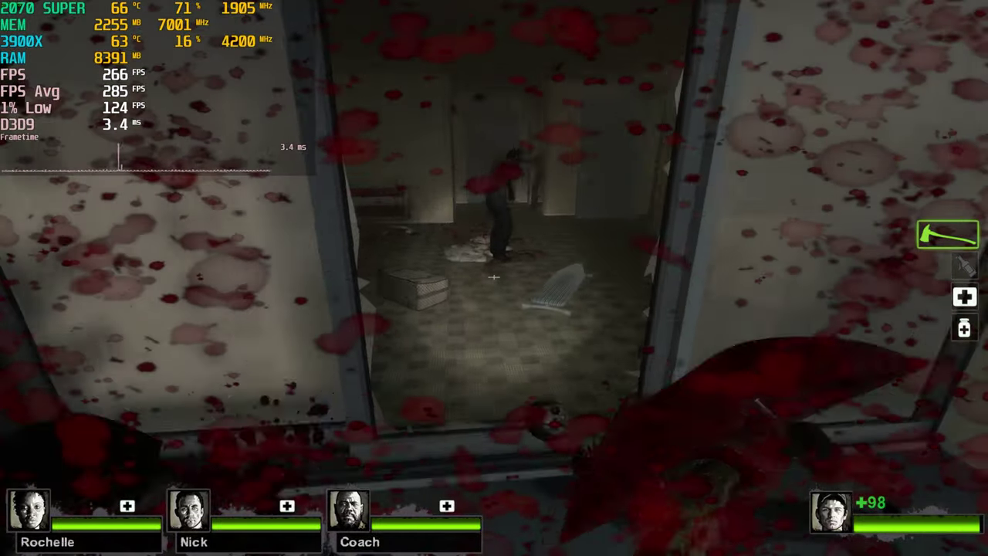
pyautogui.click(494, 276)
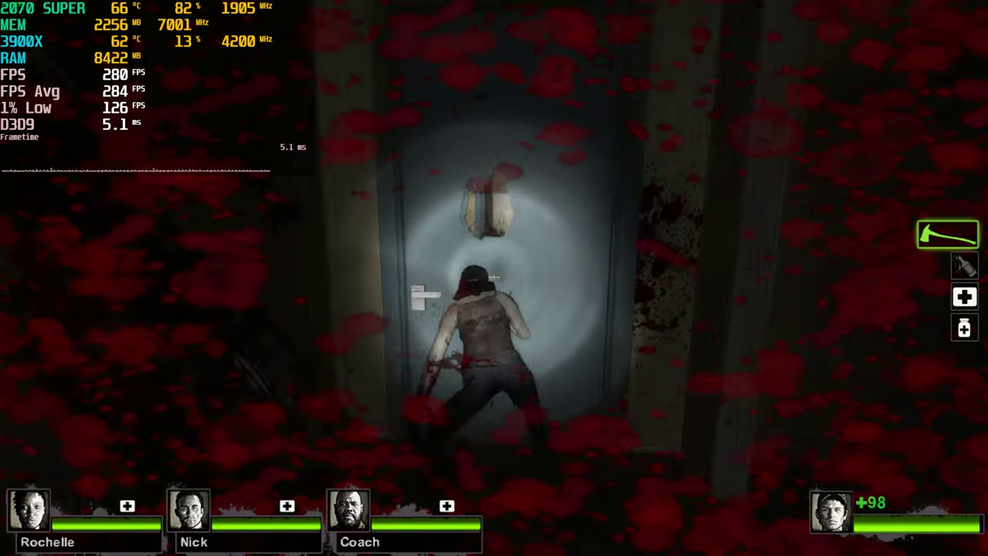
pyautogui.click(494, 277)
pyautogui.press('w')
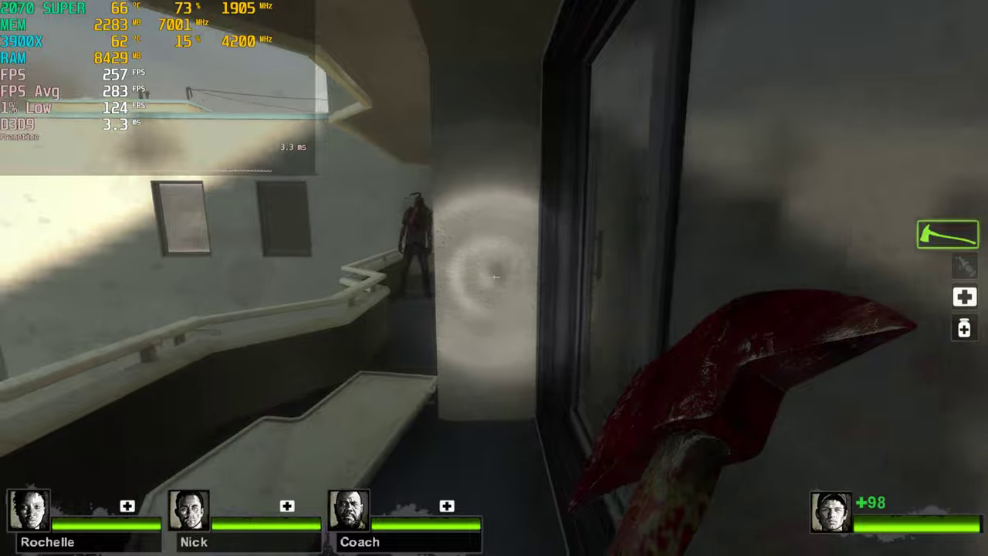
pyautogui.click(494, 276)
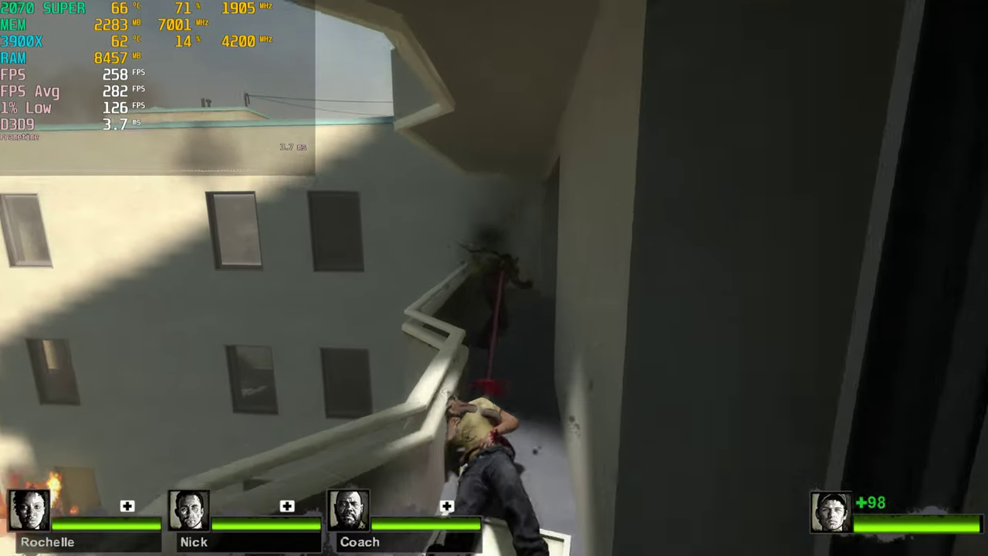
pyautogui.press('w')
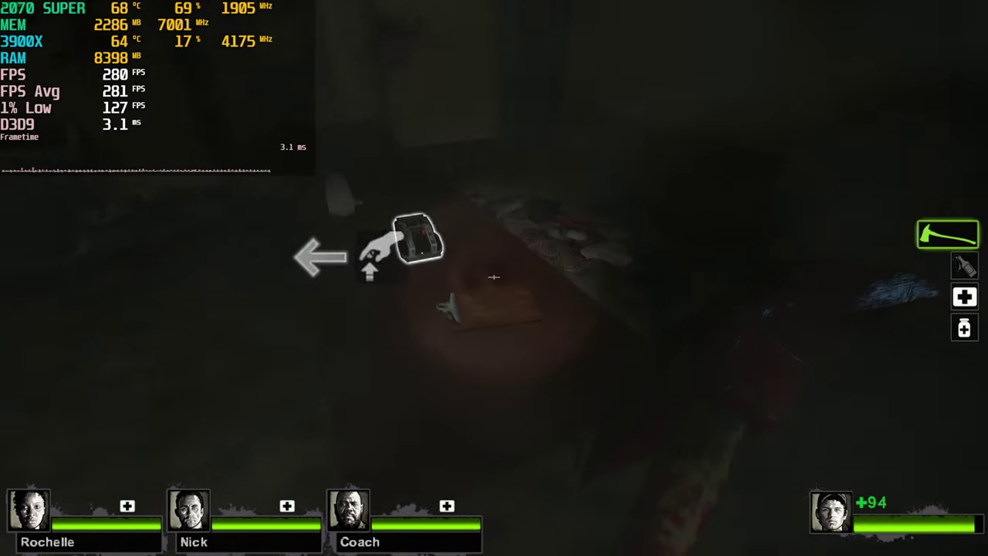
# - Switch to the katana and clear the hallway zombies heading toward the EXIT sign
pyautogui.press('e')
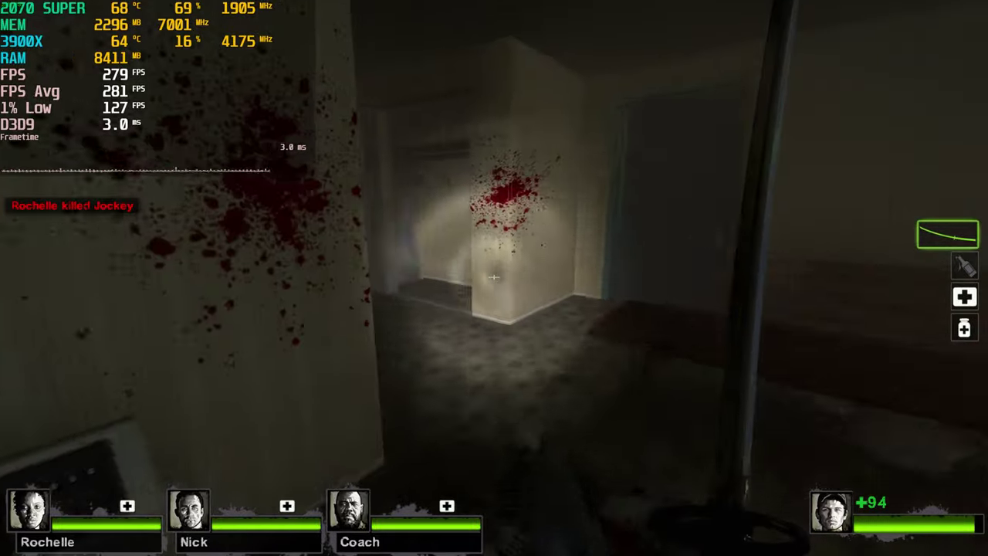
pyautogui.press('w')
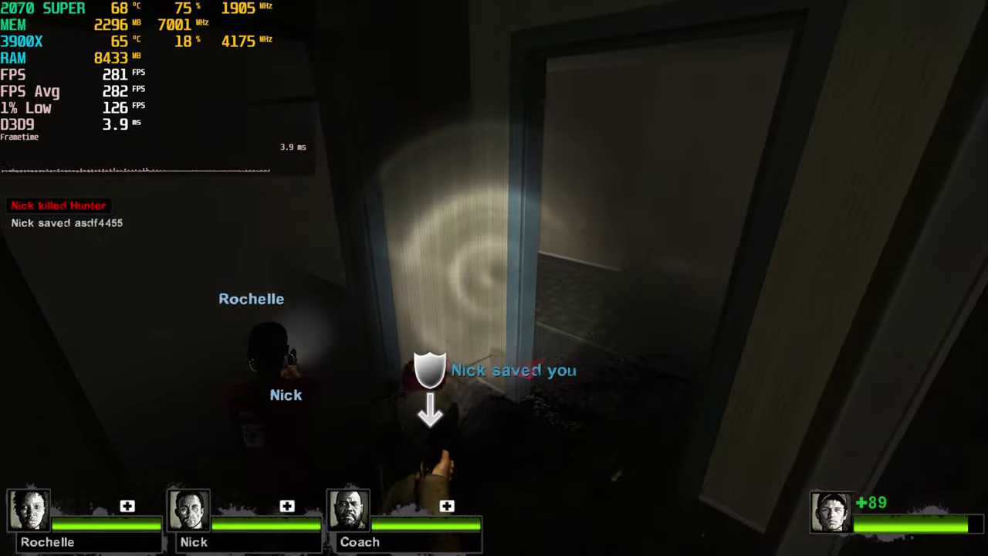
pyautogui.press('w')
pyautogui.press('1')
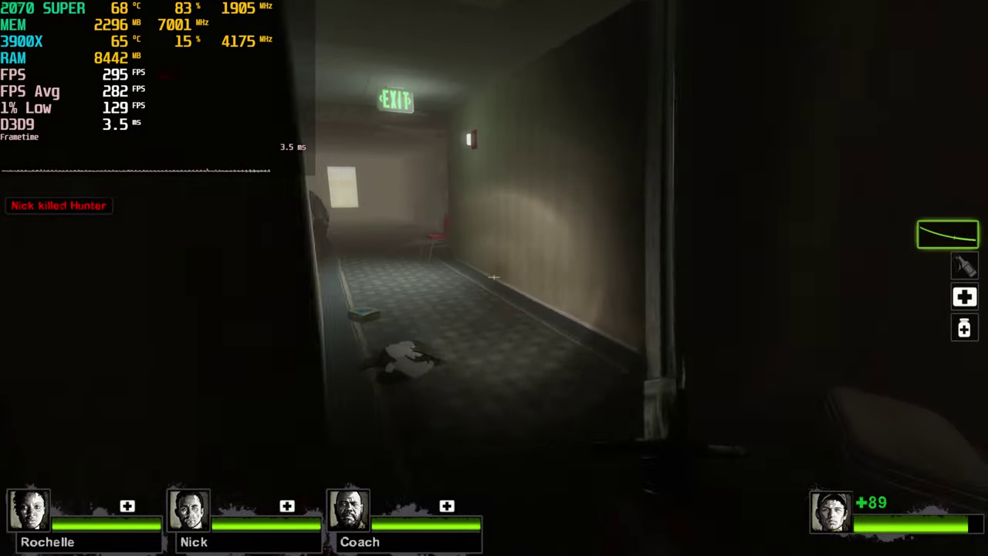
pyautogui.press('f')
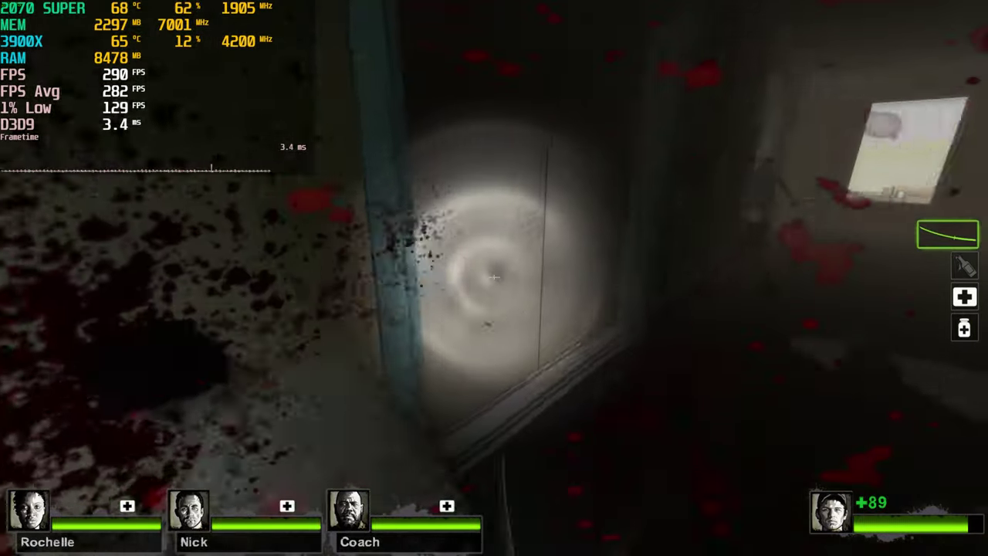
pyautogui.click(494, 276)
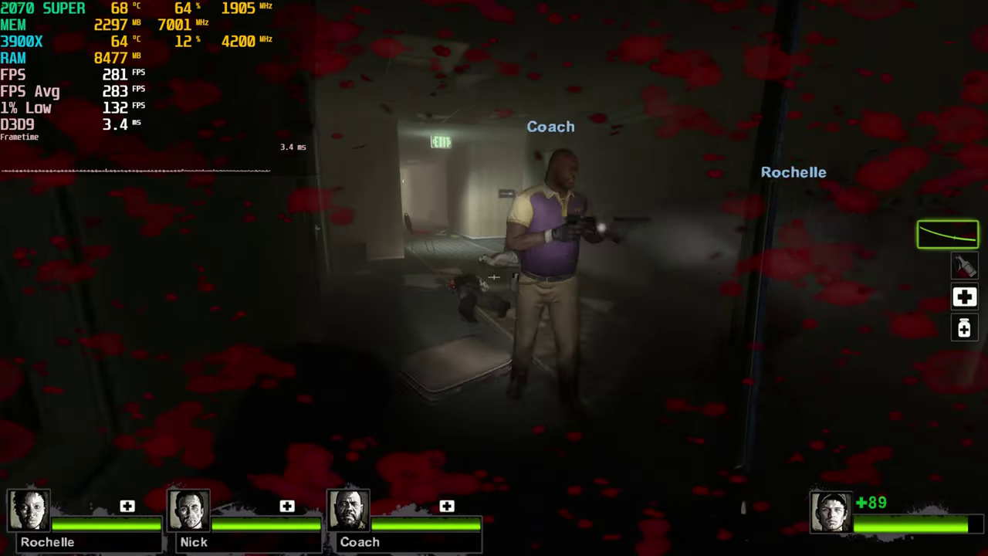
pyautogui.click(494, 277)
pyautogui.press('w')
pyautogui.click(494, 276)
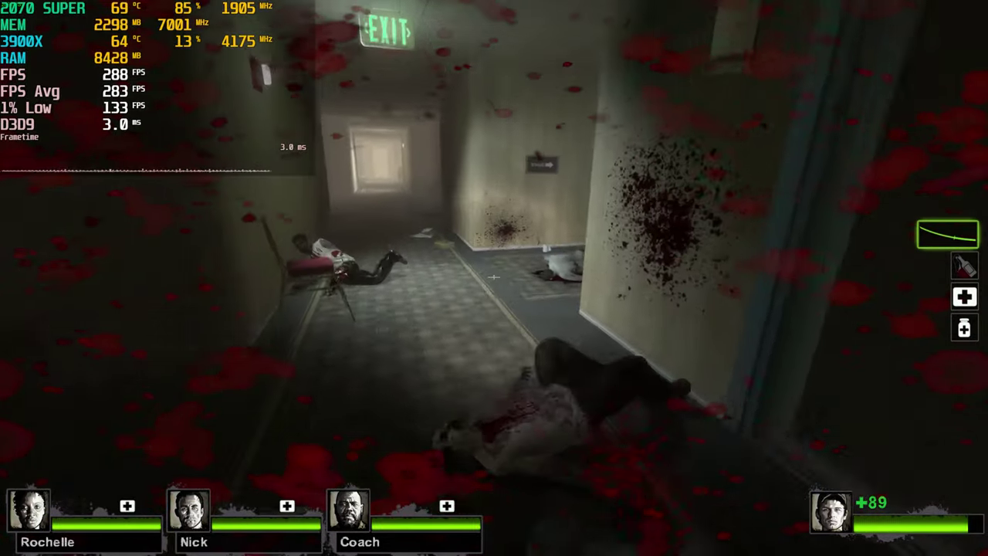